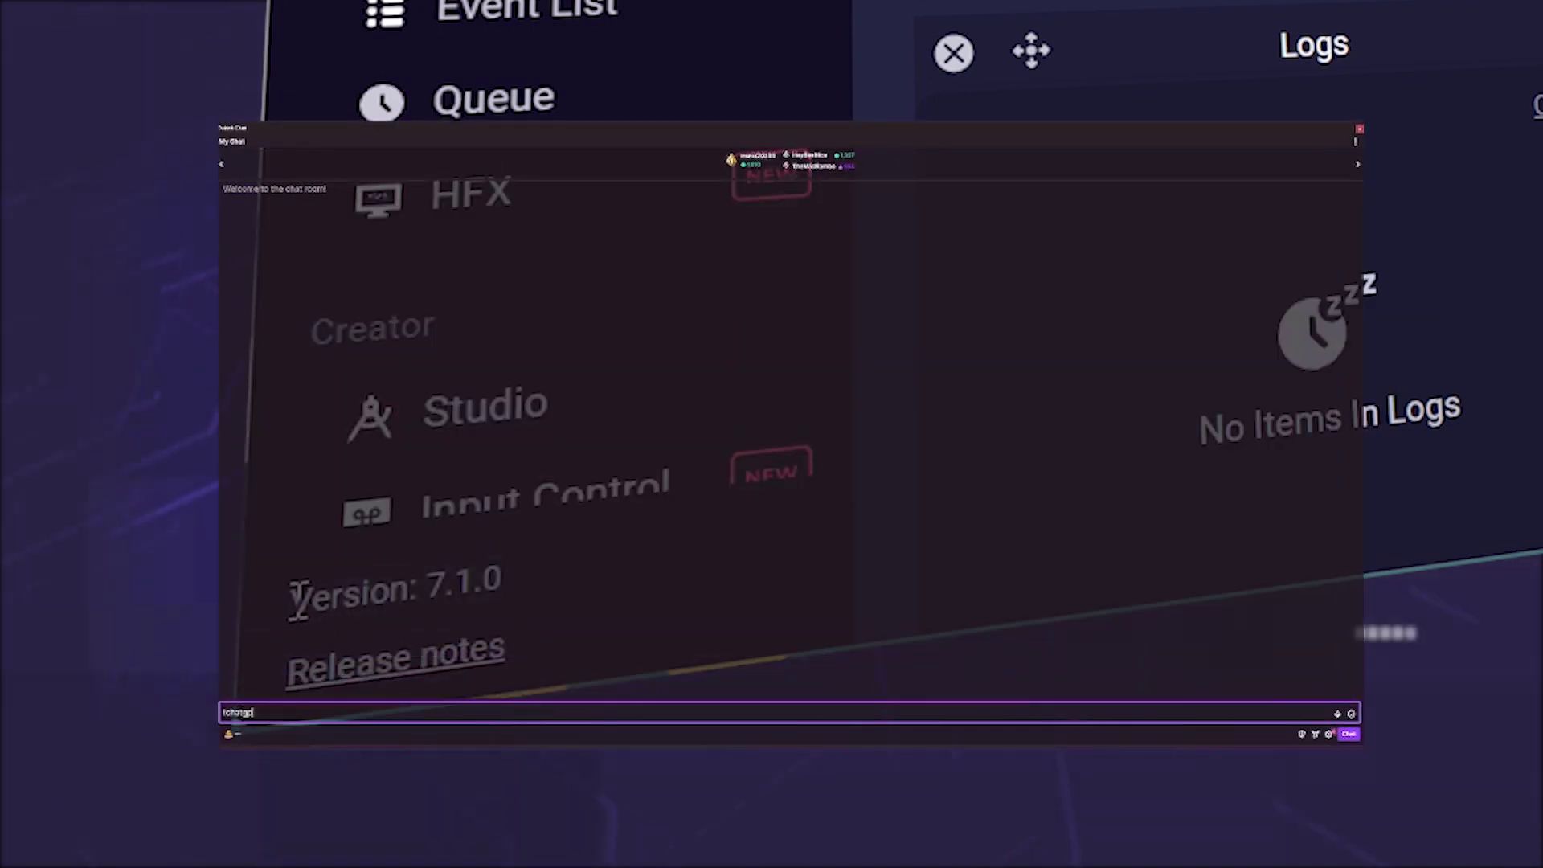
Step: Send '!chatgpt What is Lumia Stream?' to the Twitch chat
text(t What is Lumia Stream?)
key(Return)
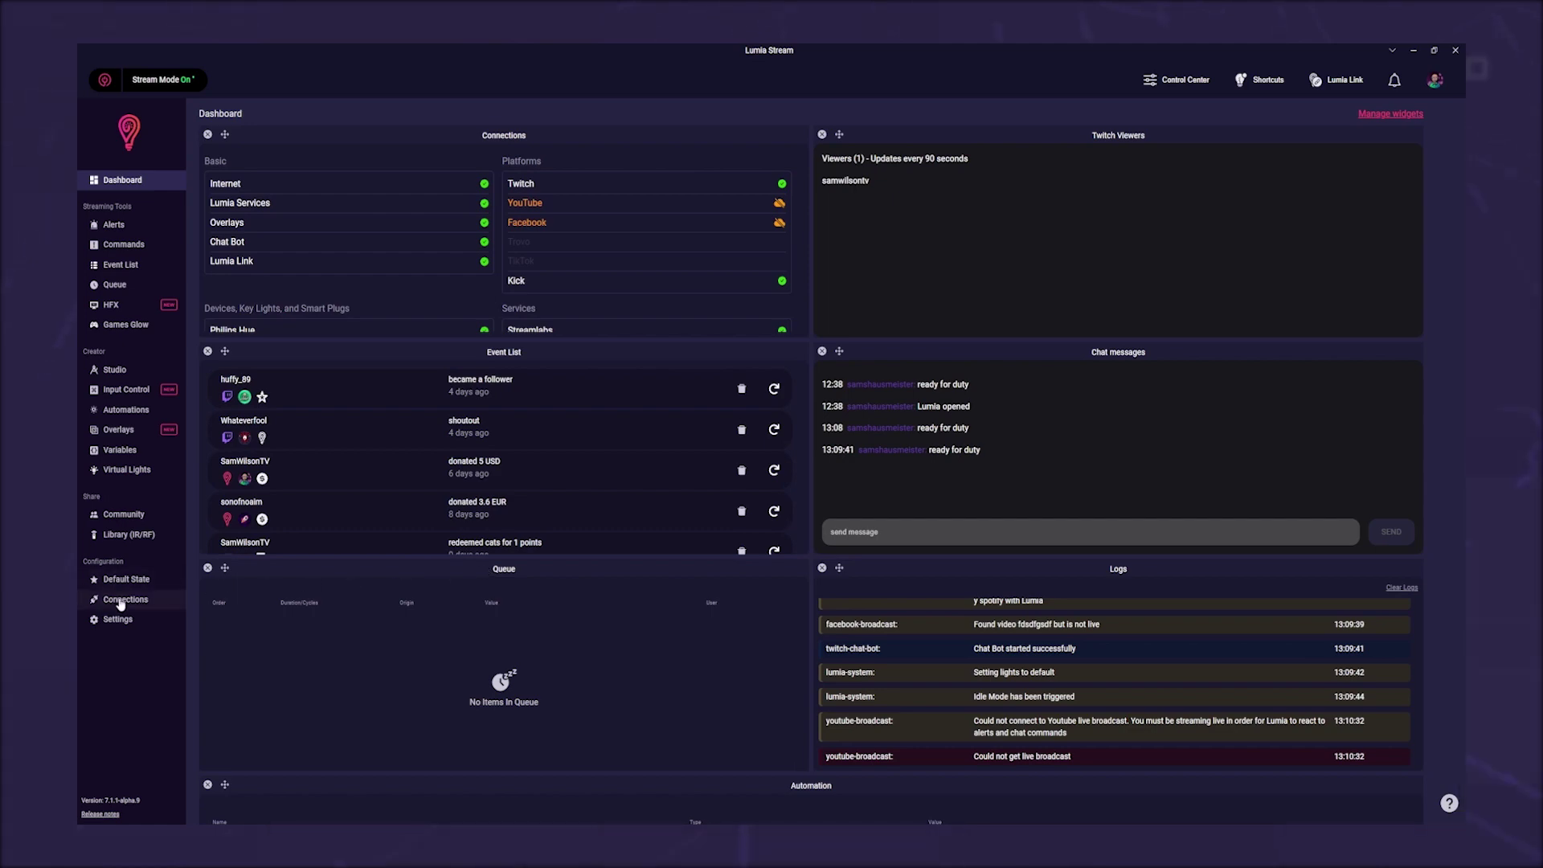
Step: Add a new connection from the Connections page, choosing ChatGPT found by searching 'chat'
click(120, 601)
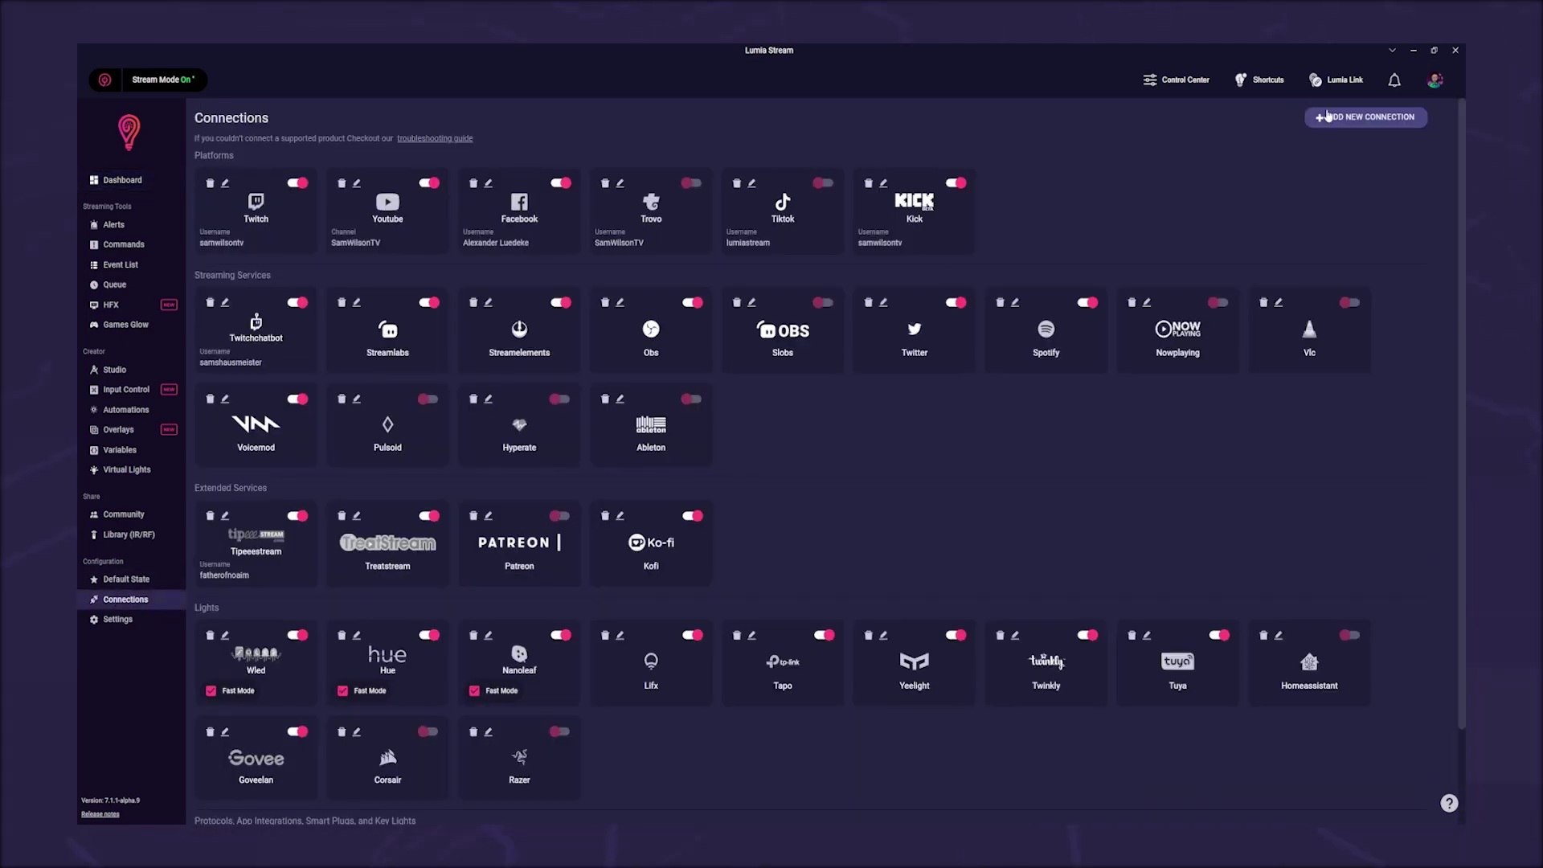
click(1367, 117)
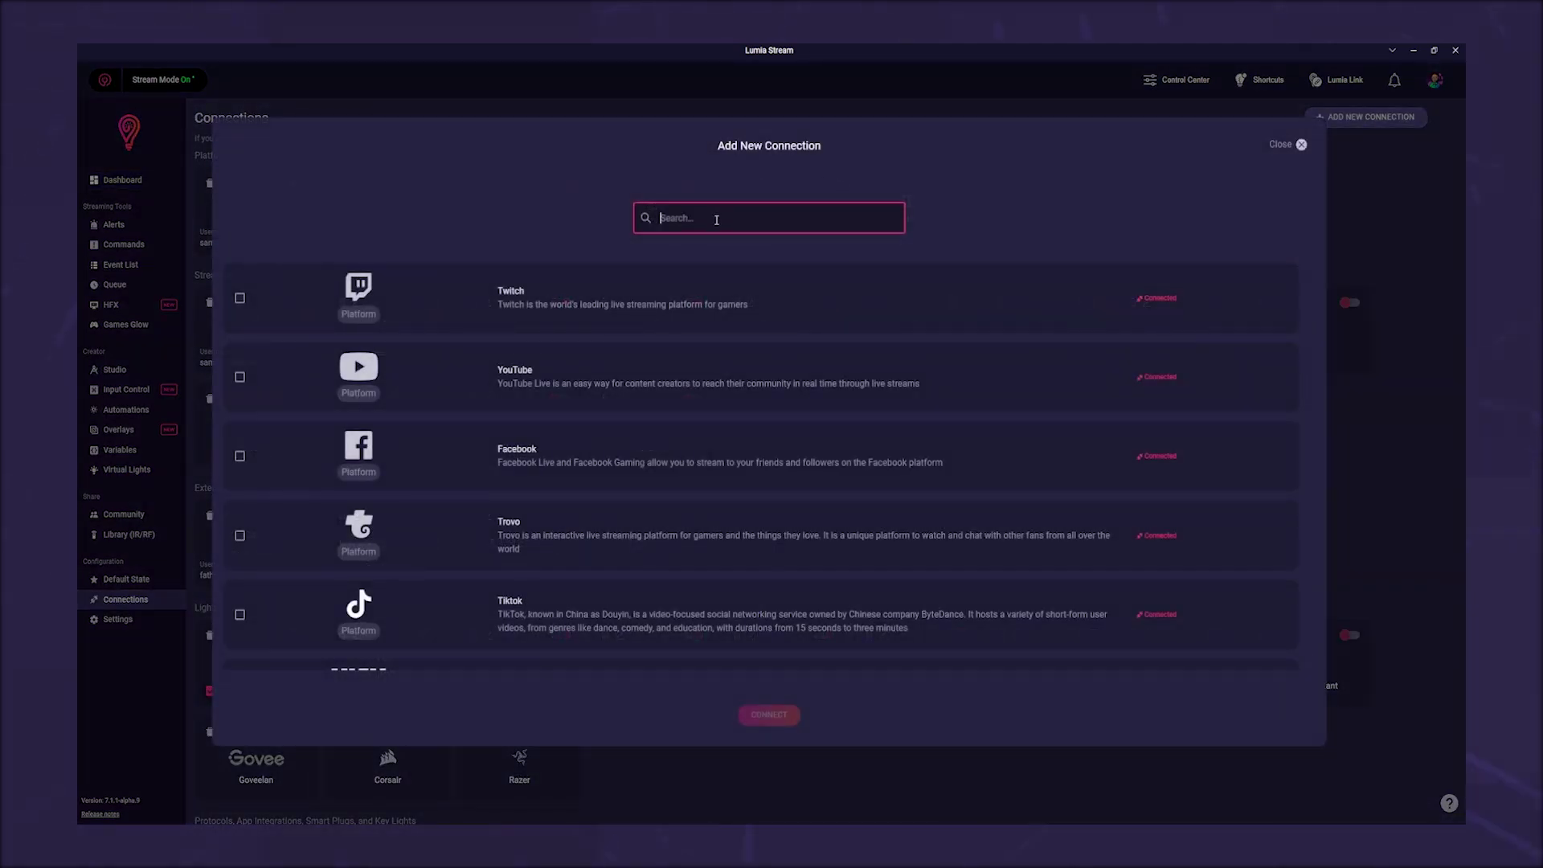
text(chat)
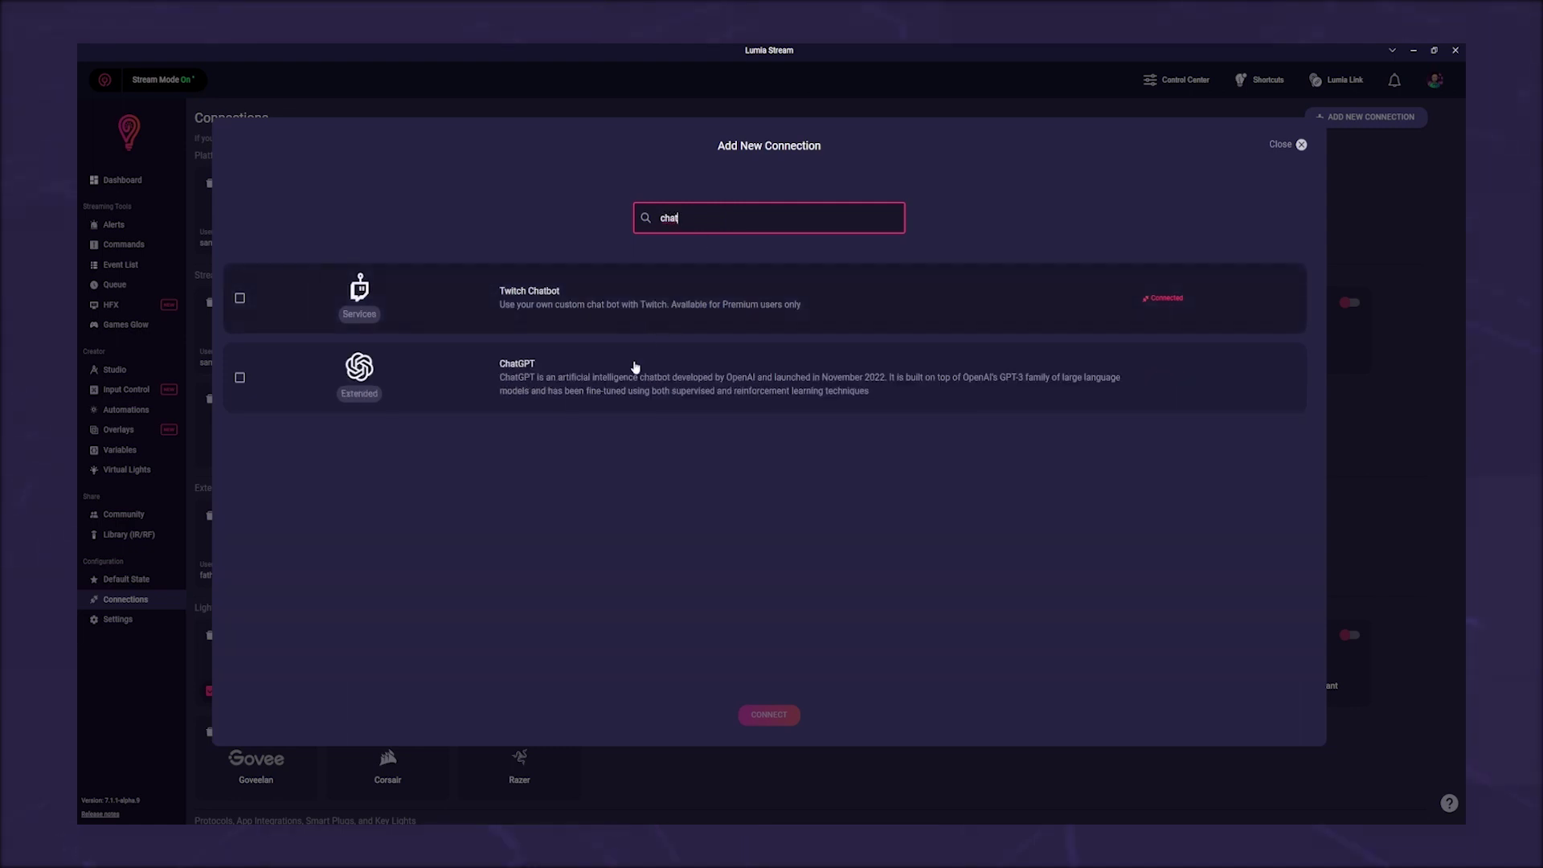
click(622, 380)
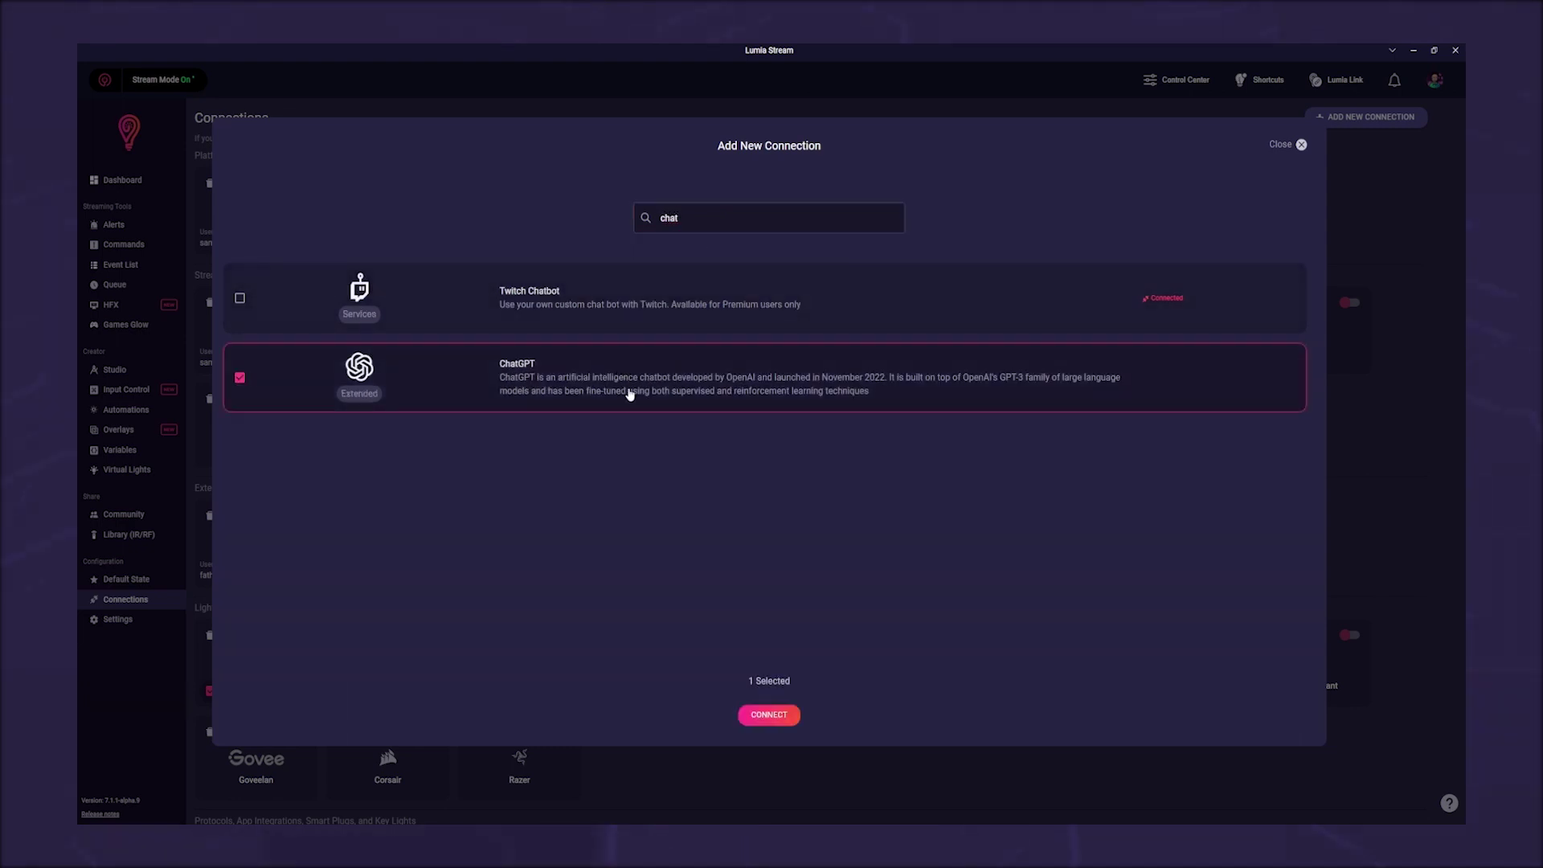
click(768, 716)
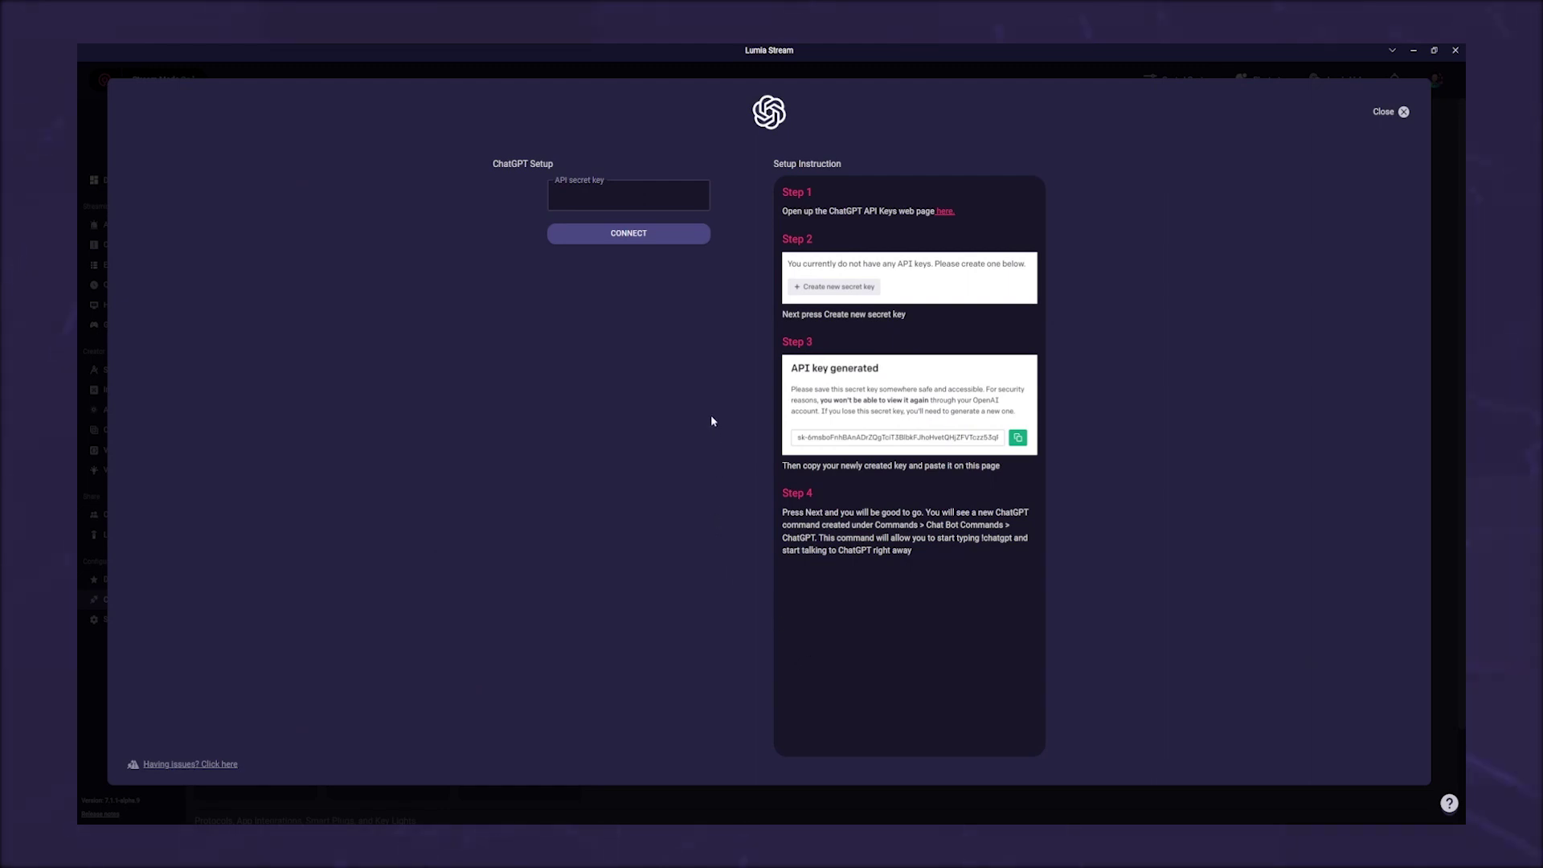
Step: Paste the API secret key into the ChatGPT setup and refresh to apply the connection
click(599, 193)
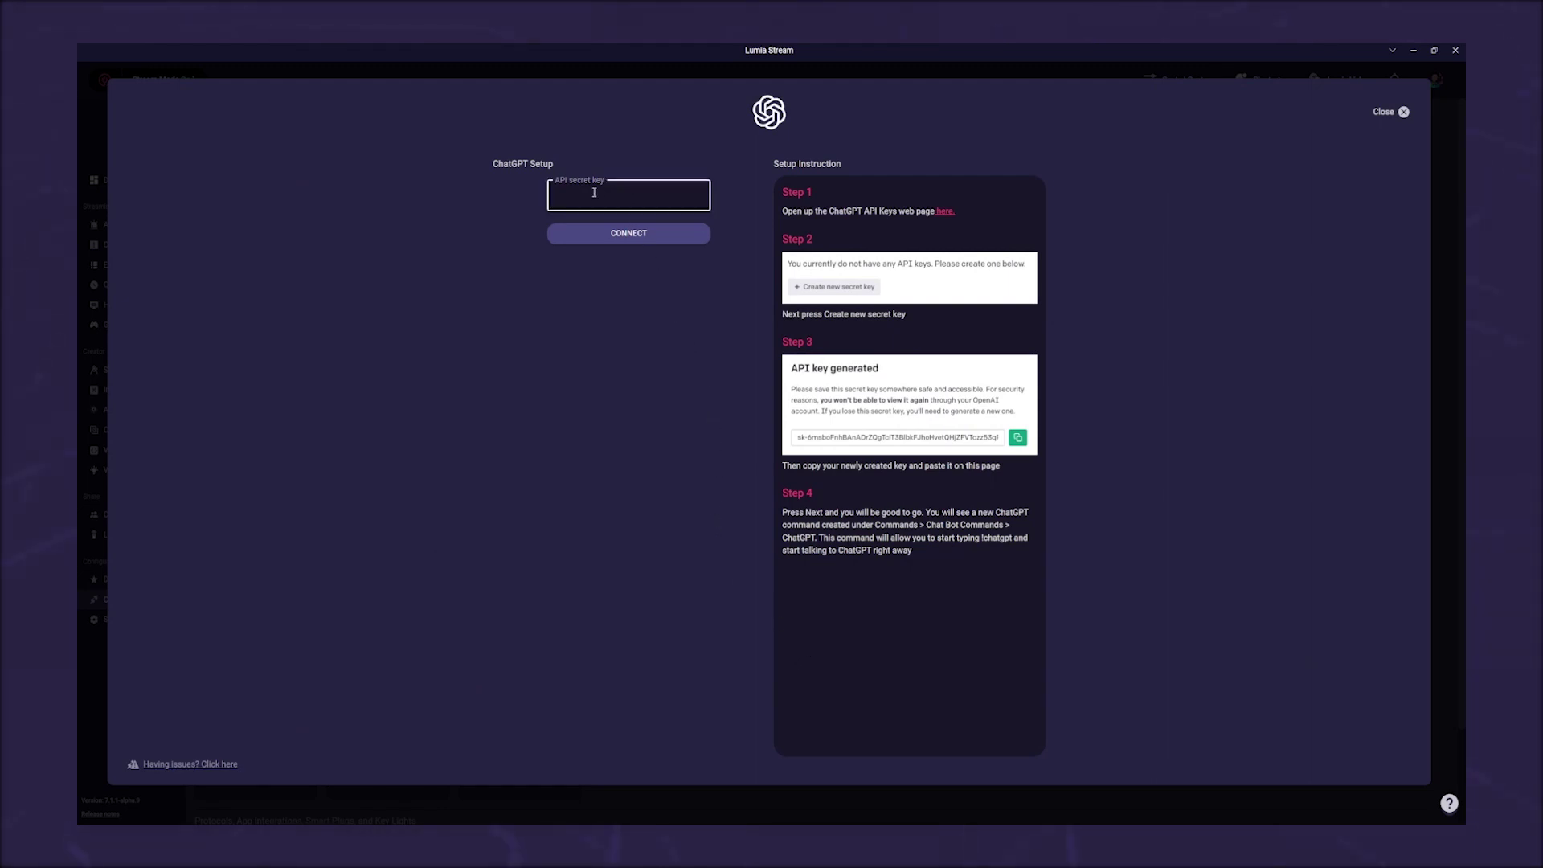
click(594, 193)
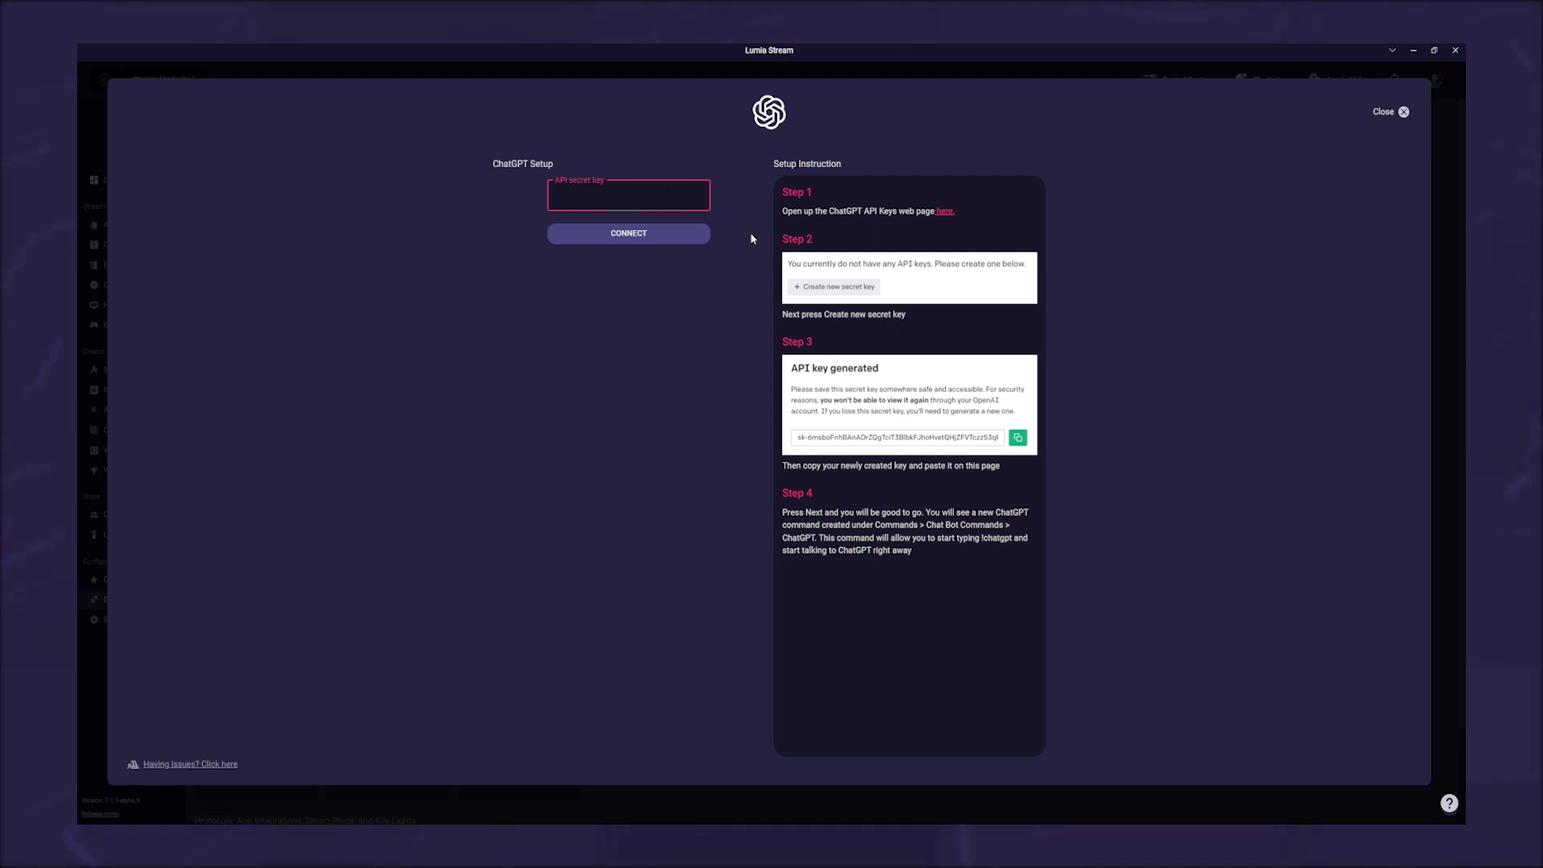
key(ctrl+v)
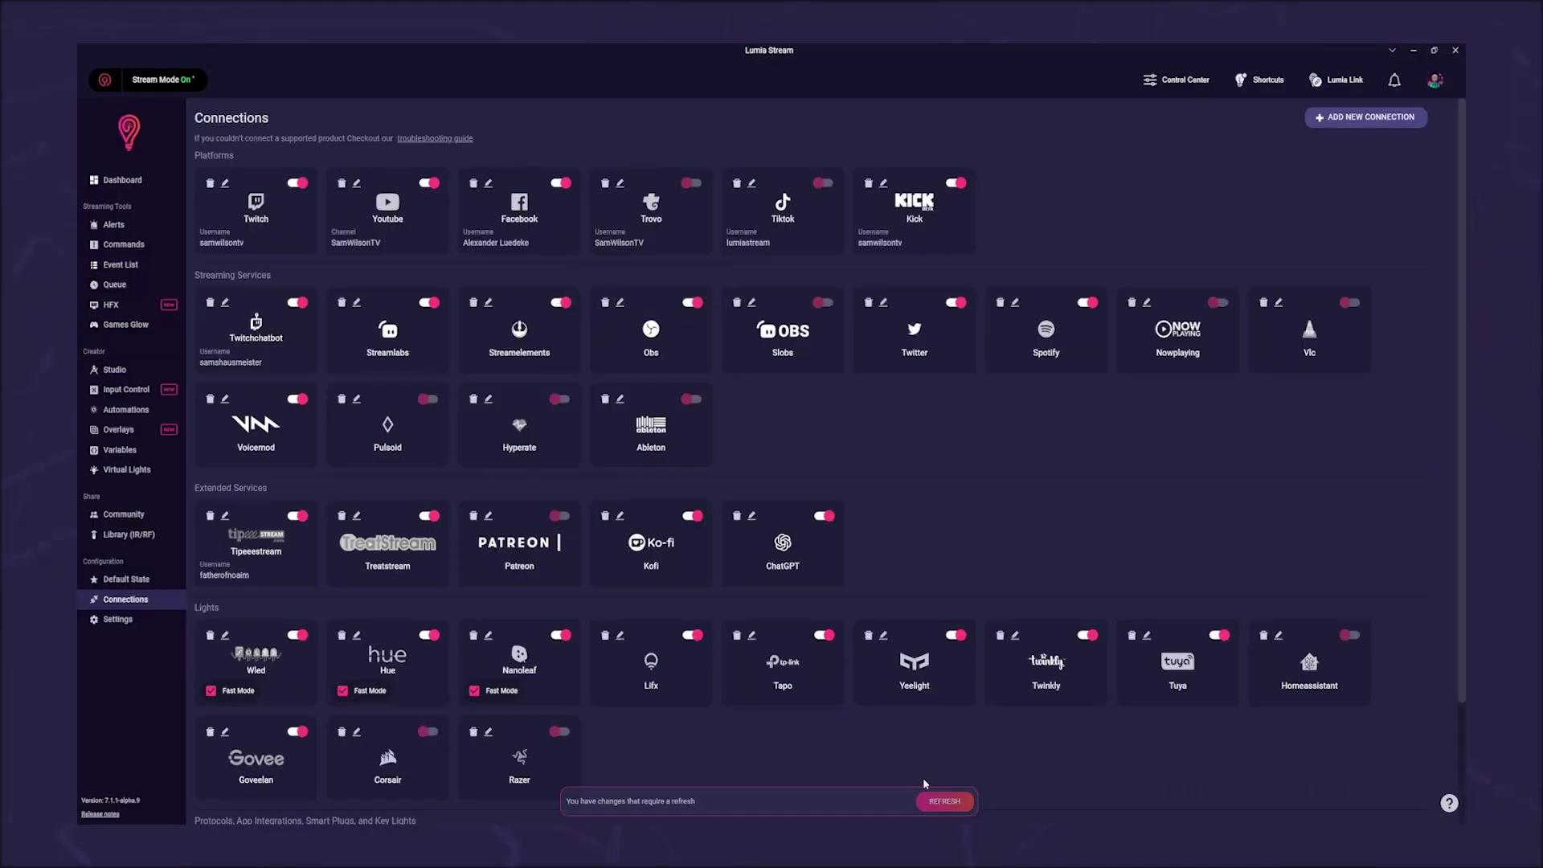
click(941, 803)
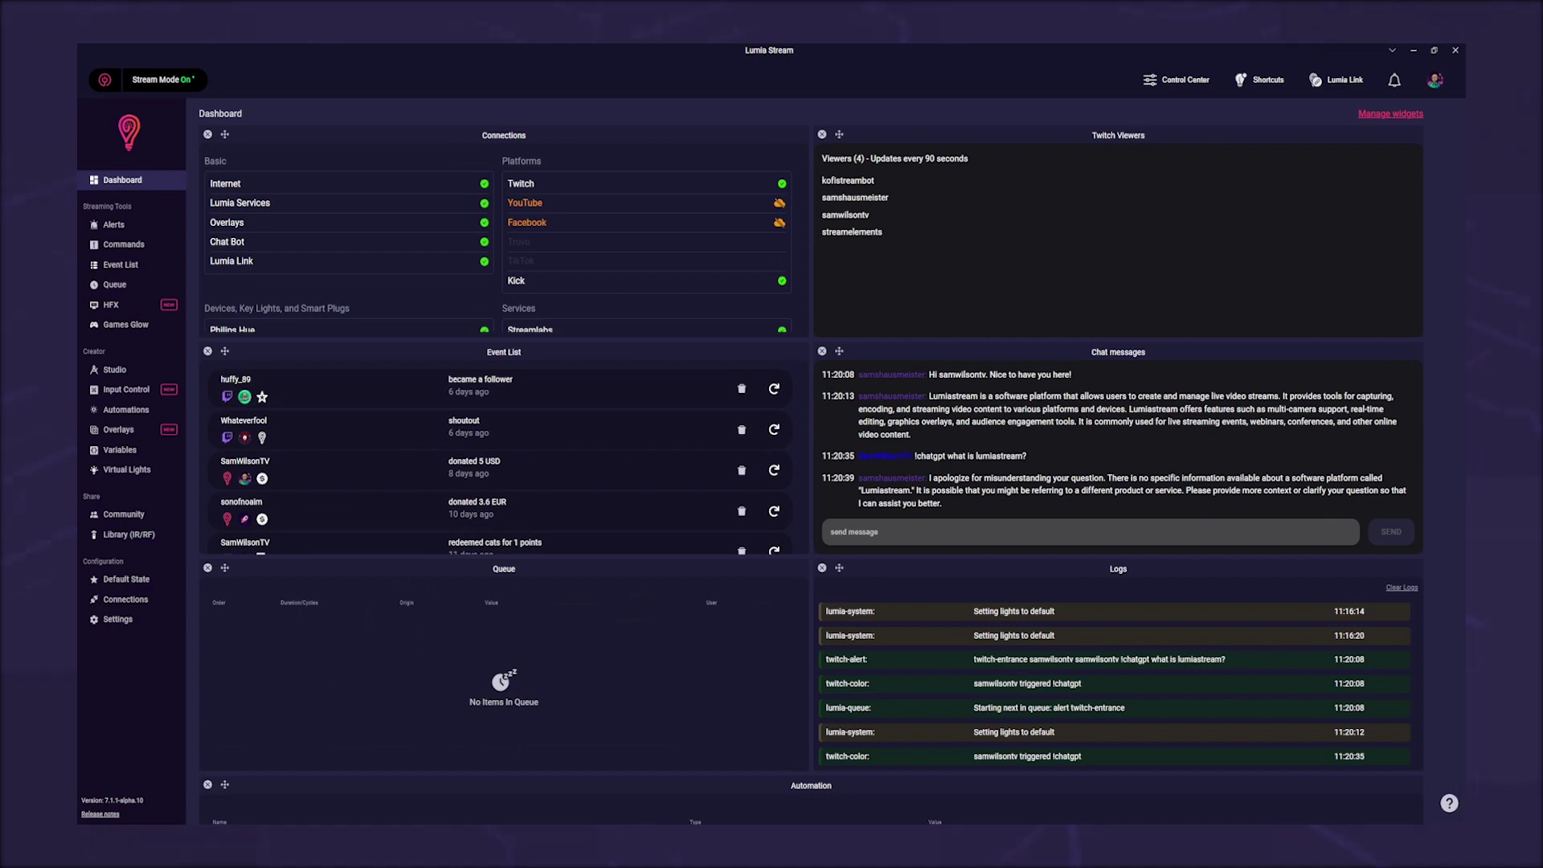
Step: Go to Commands > Chat Bot Commands to see the chatgpt command
click(113, 245)
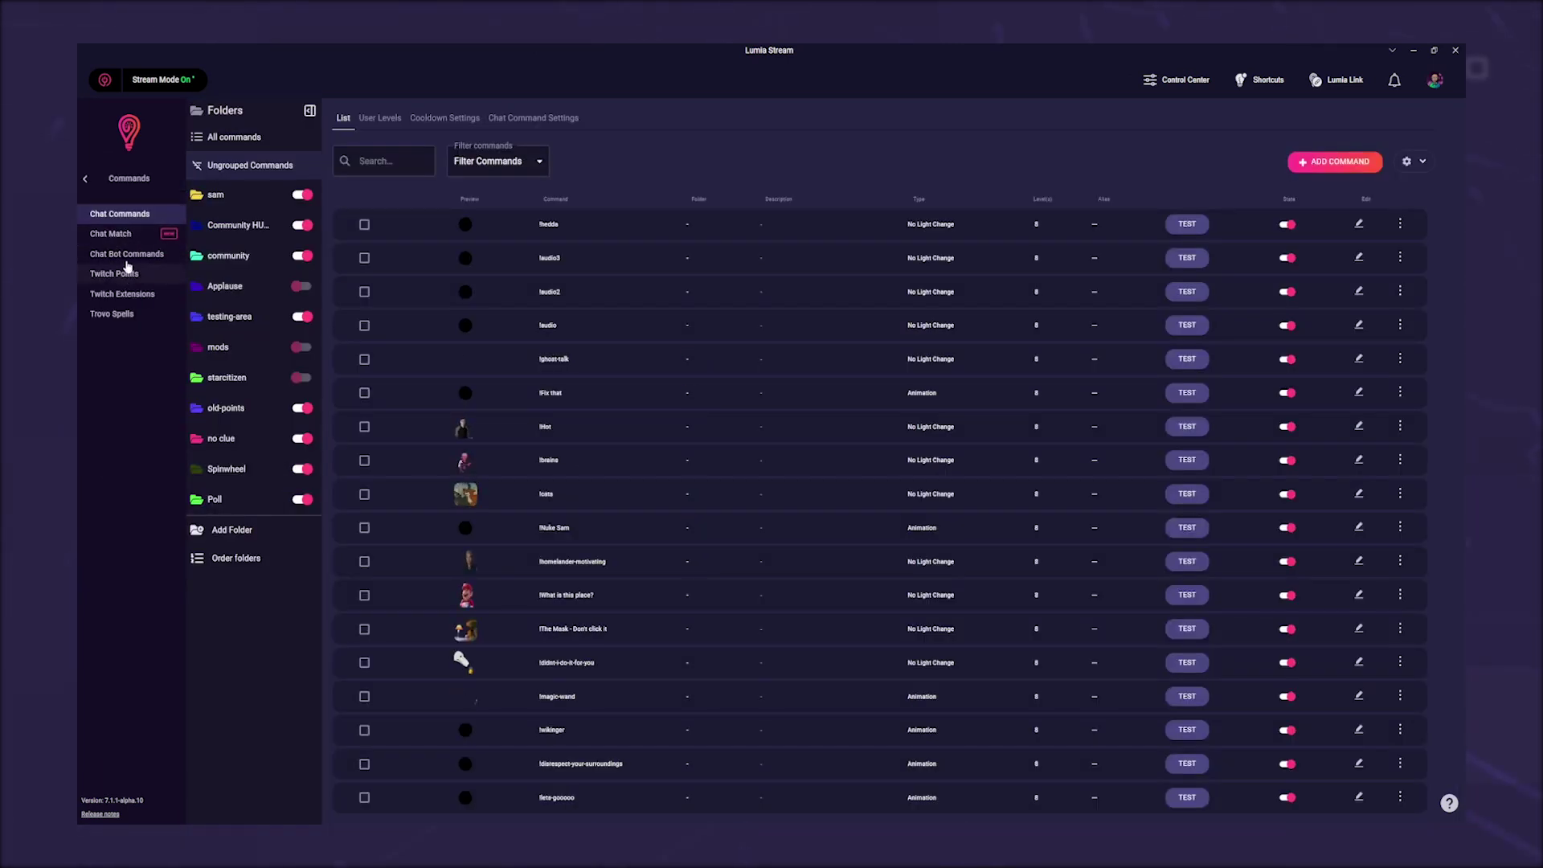
click(127, 255)
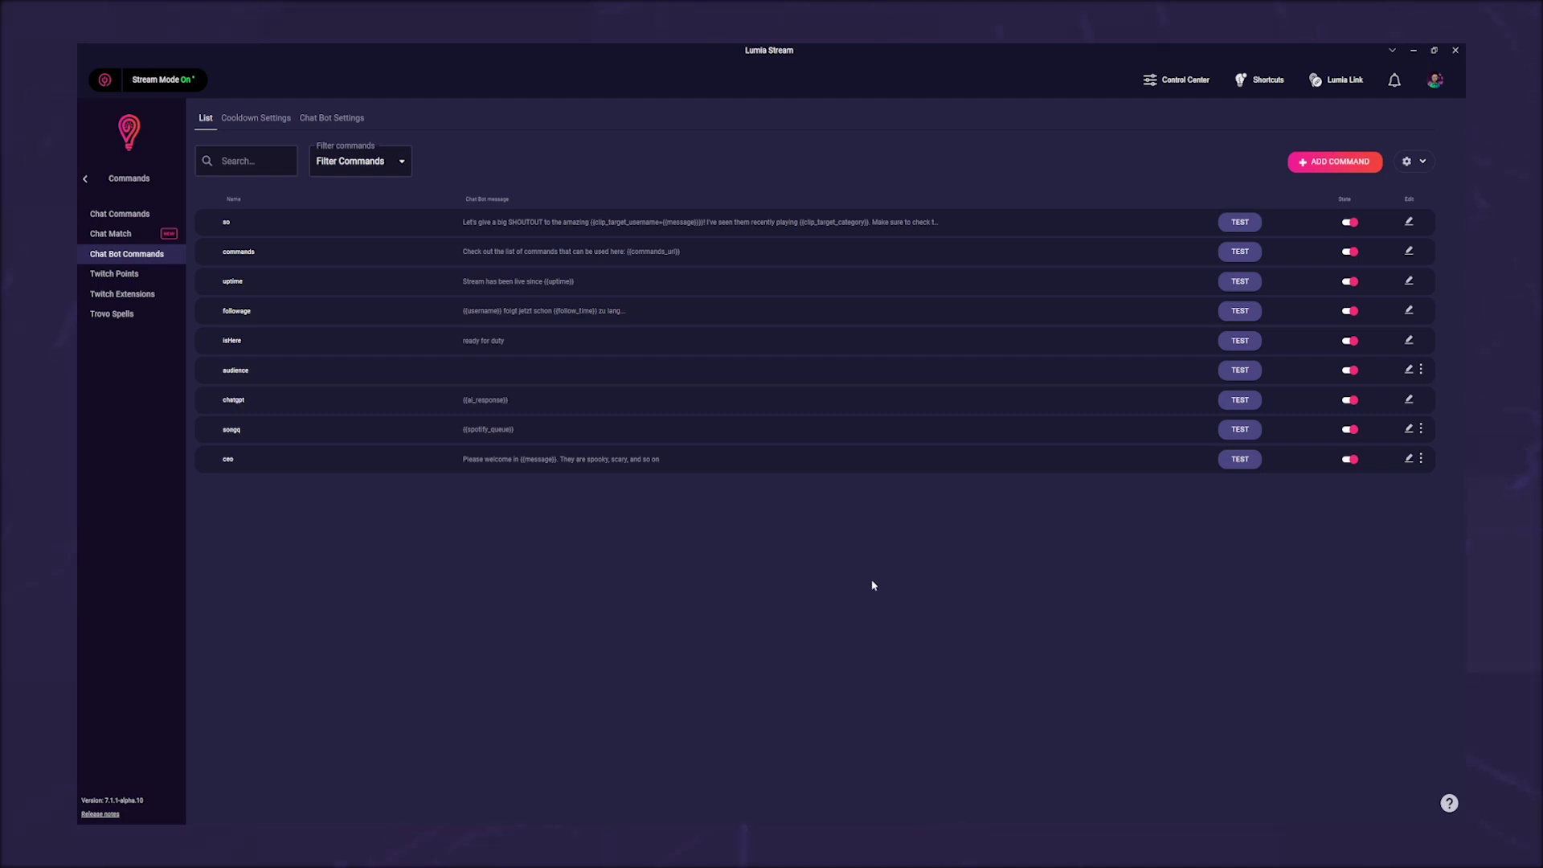
Step: Open the chatgpt command's editor and ask what Lumia Stream is in Twitch chat
click(1409, 401)
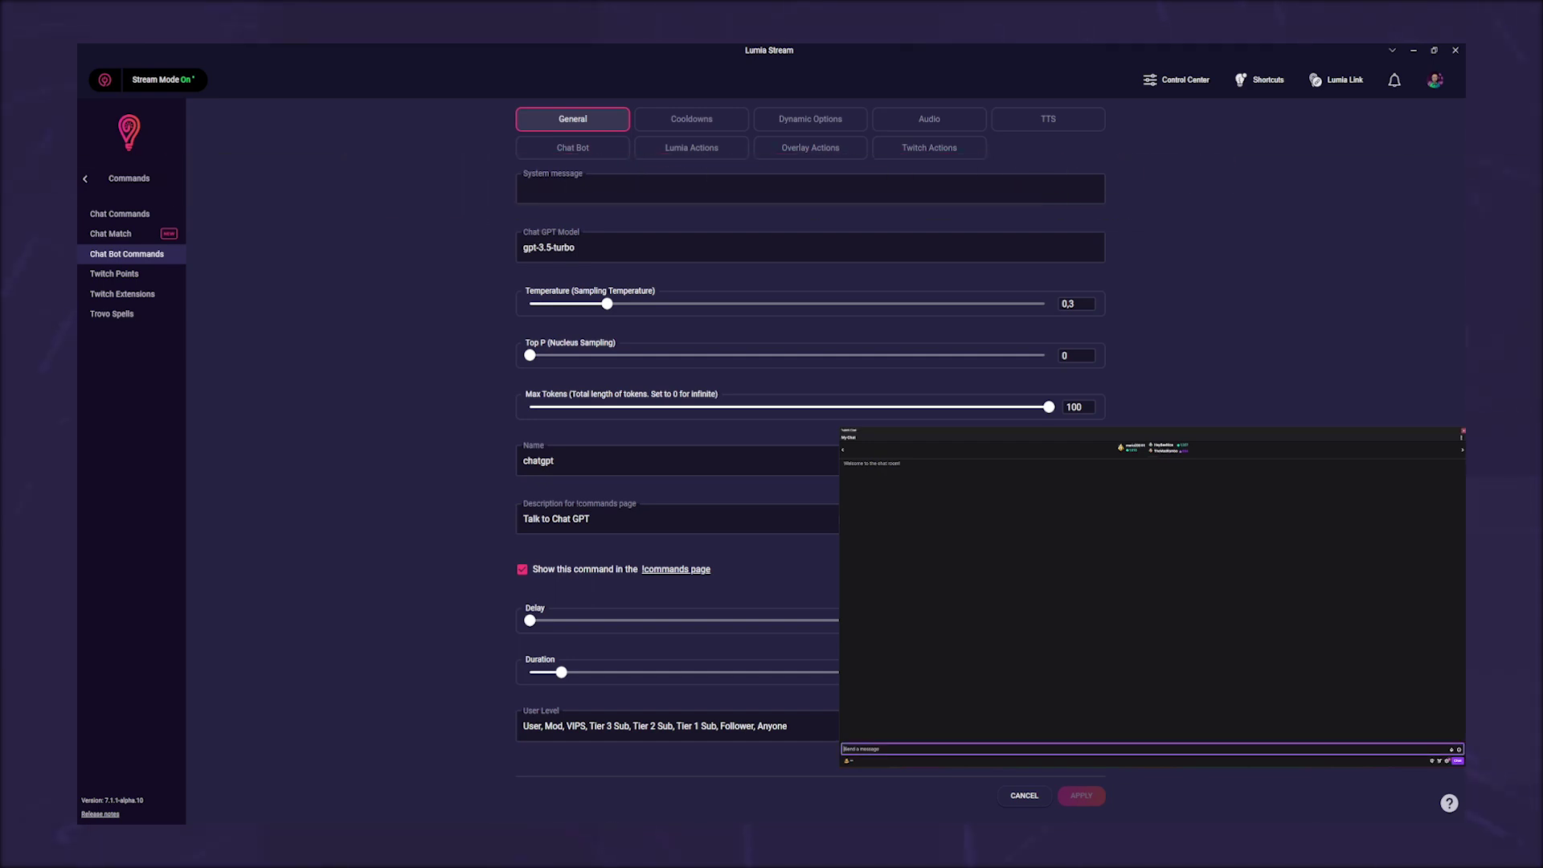
text(Lumia Stream?)
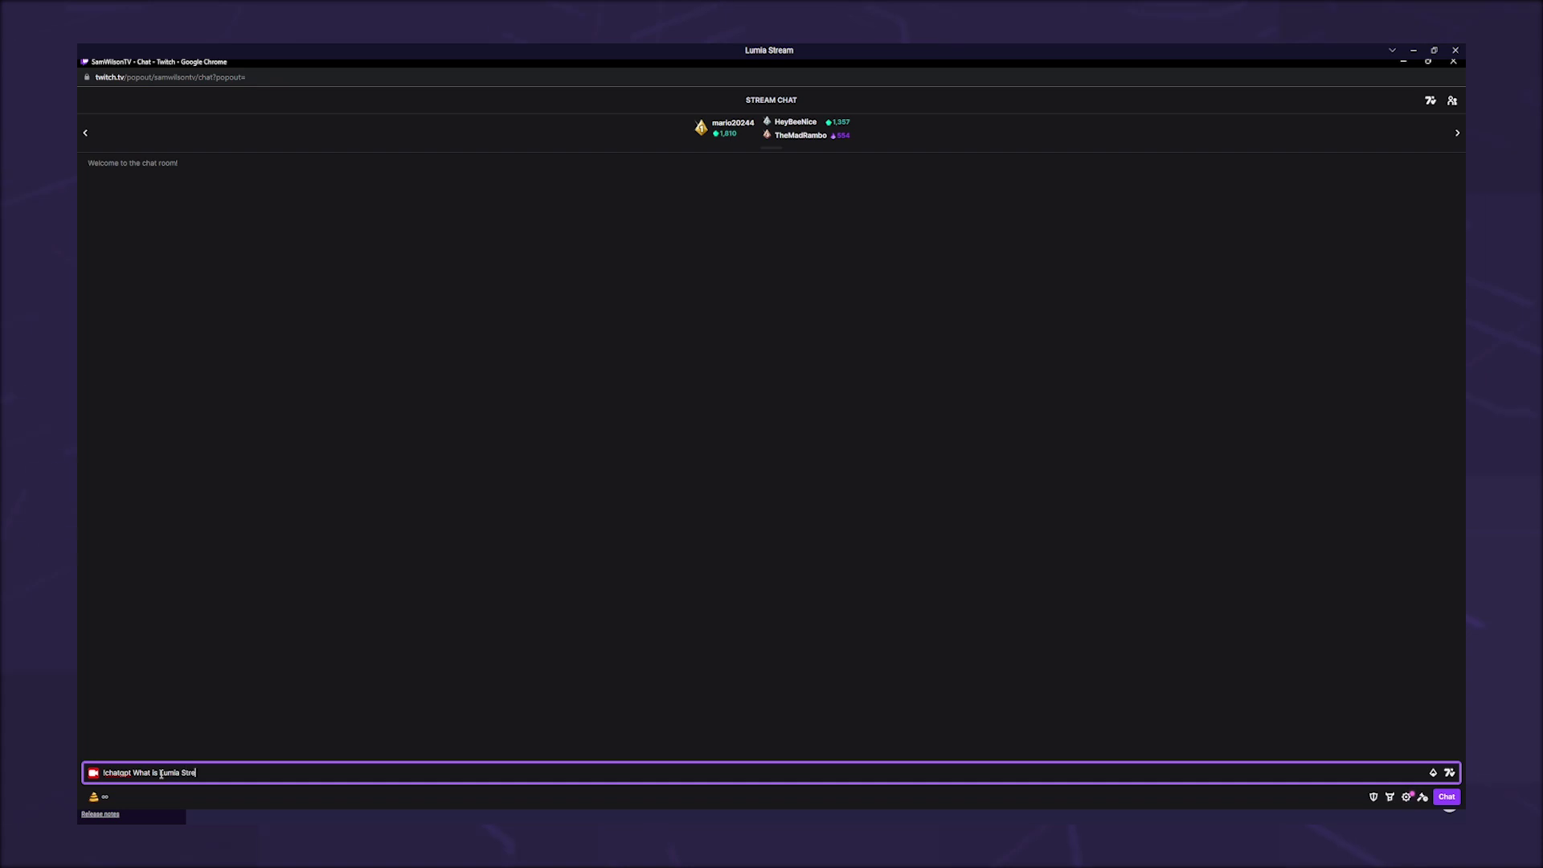
key(Return)
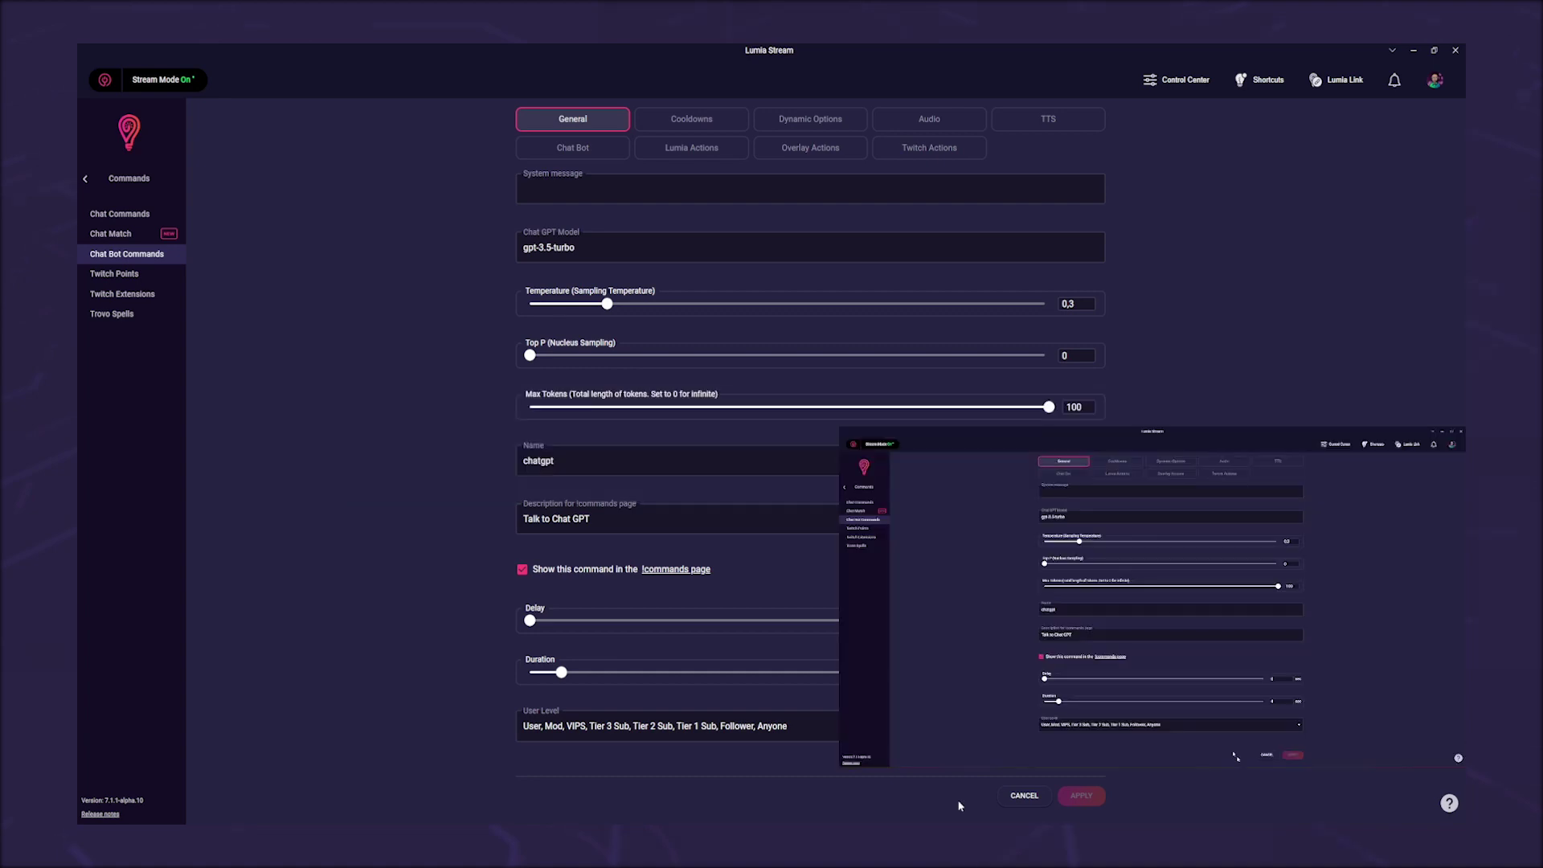
Step: Paste a Lumia Stream description as the system message, apply, and resend the question
click(565, 189)
key(ctrl+v)
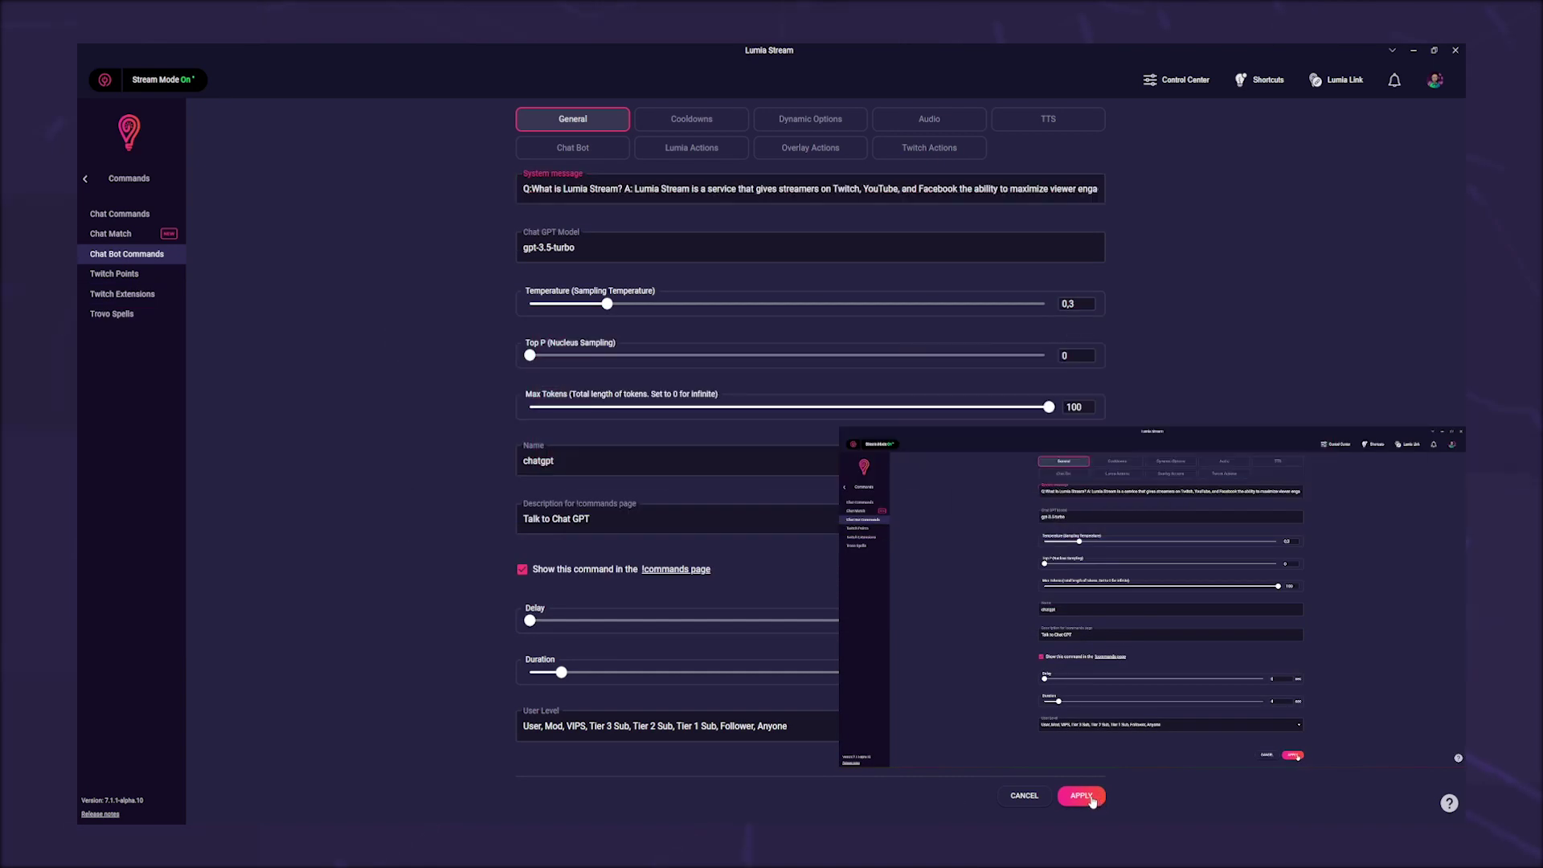
click(1081, 796)
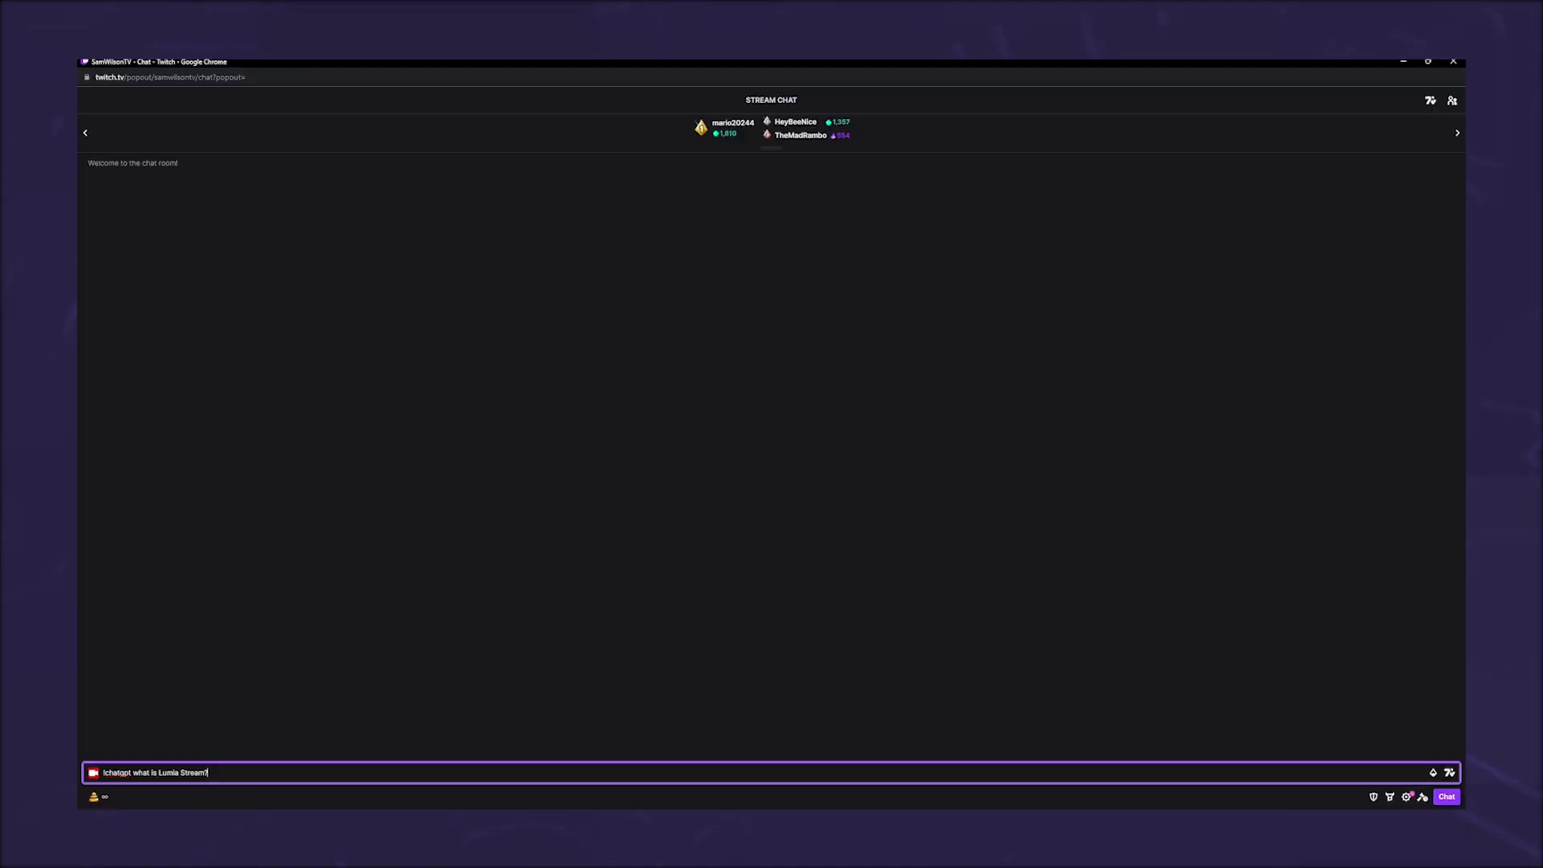
key(Return)
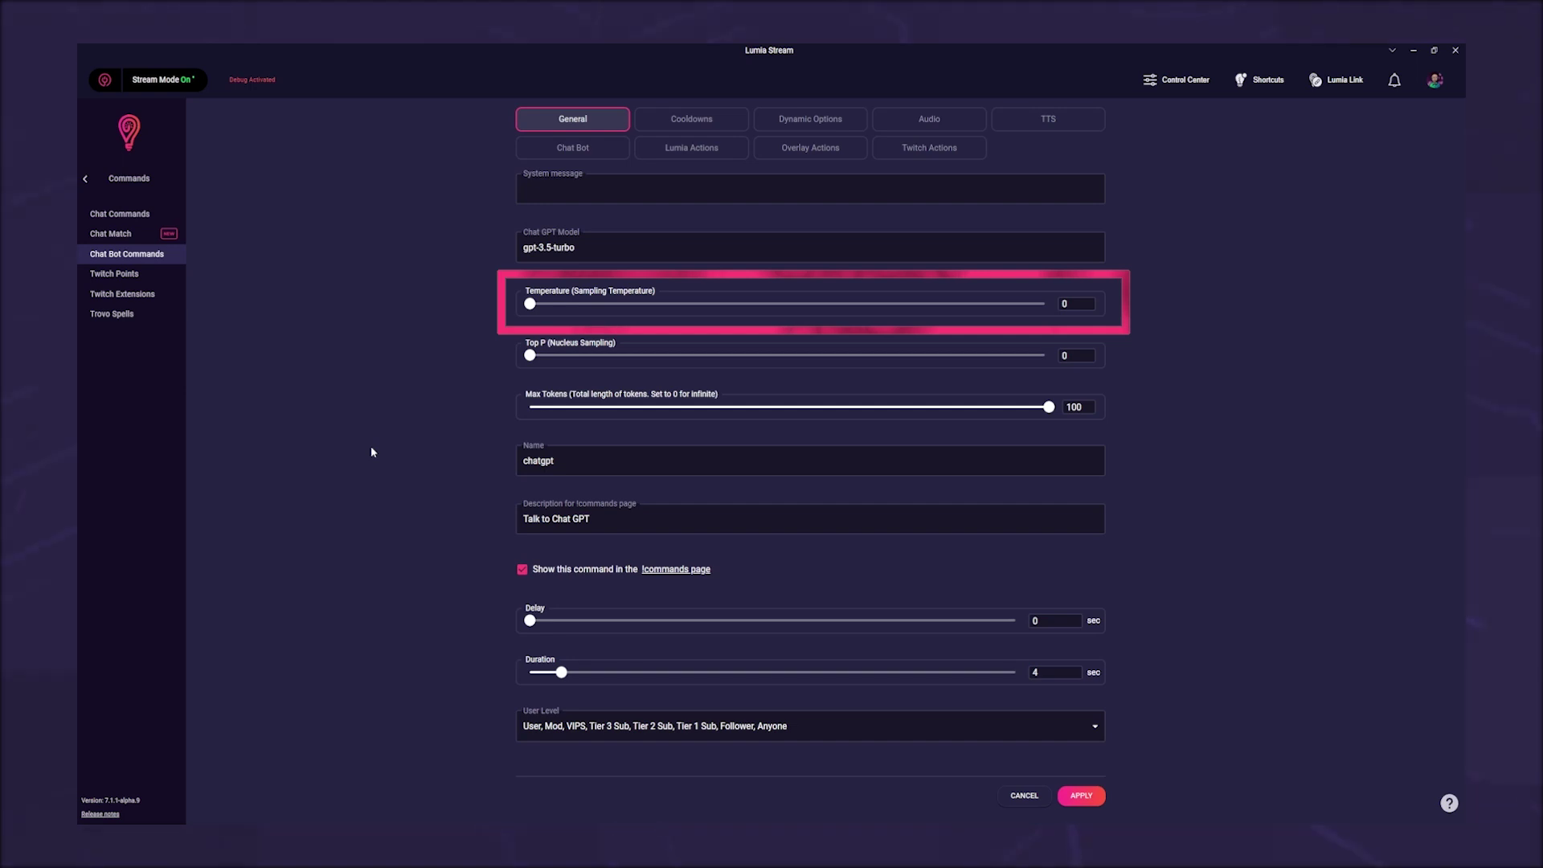
Step: Raise Temperature to 2 and test with '!chatgpt what is Lumia Stream?' in chat
drag(524, 307, 1047, 305)
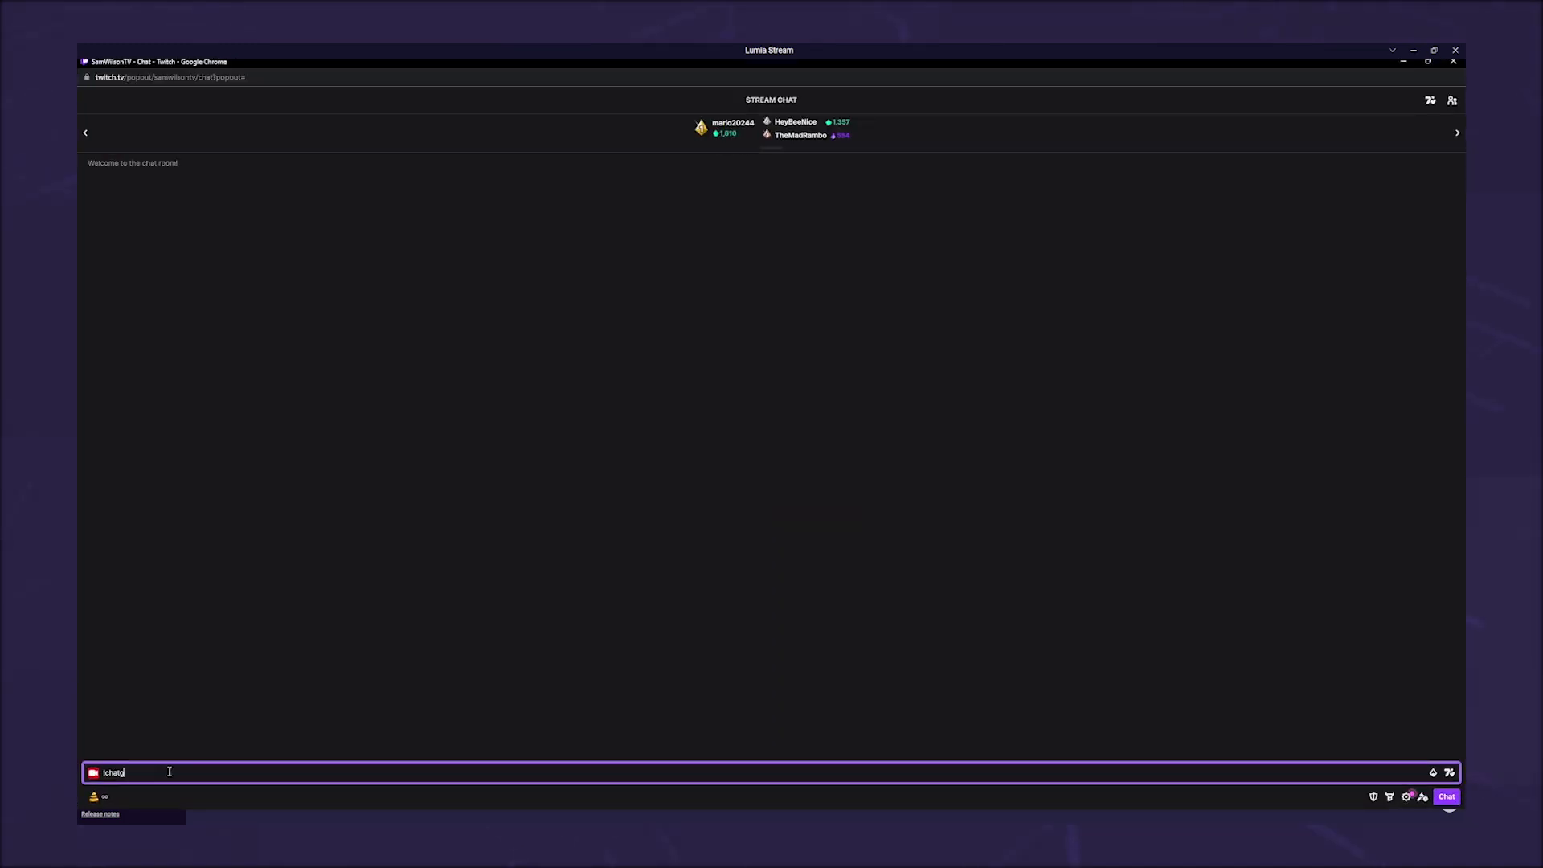
text(pt what is Lumia Stream?)
key(Return)
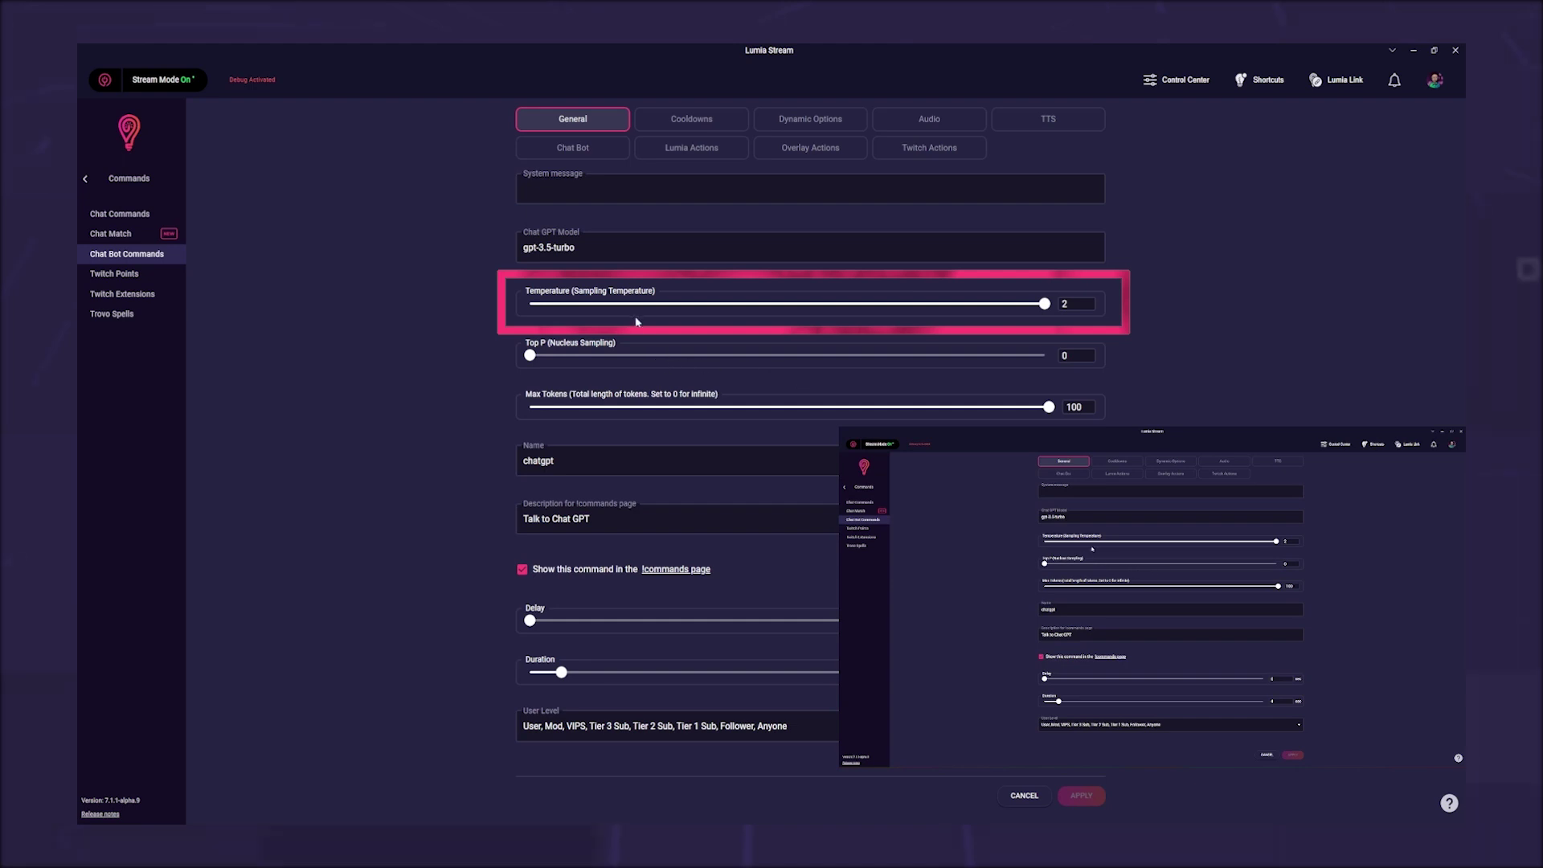
Step: Lower Temperature to 0,2, apply and refresh, then ask the question again in chat
drag(622, 315, 583, 310)
click(1085, 796)
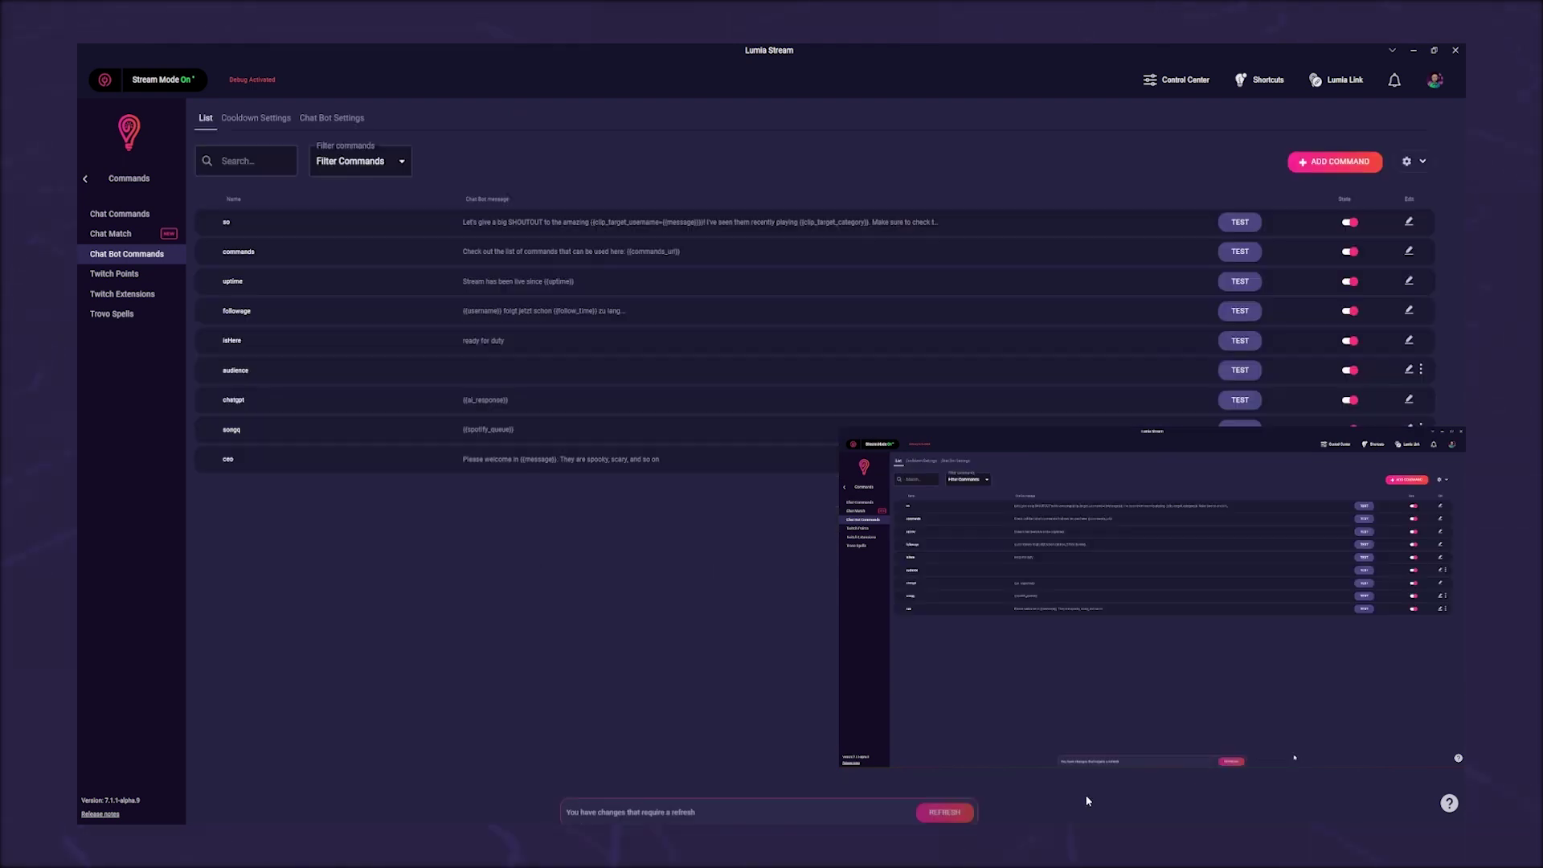
click(945, 801)
text(mia Stream?)
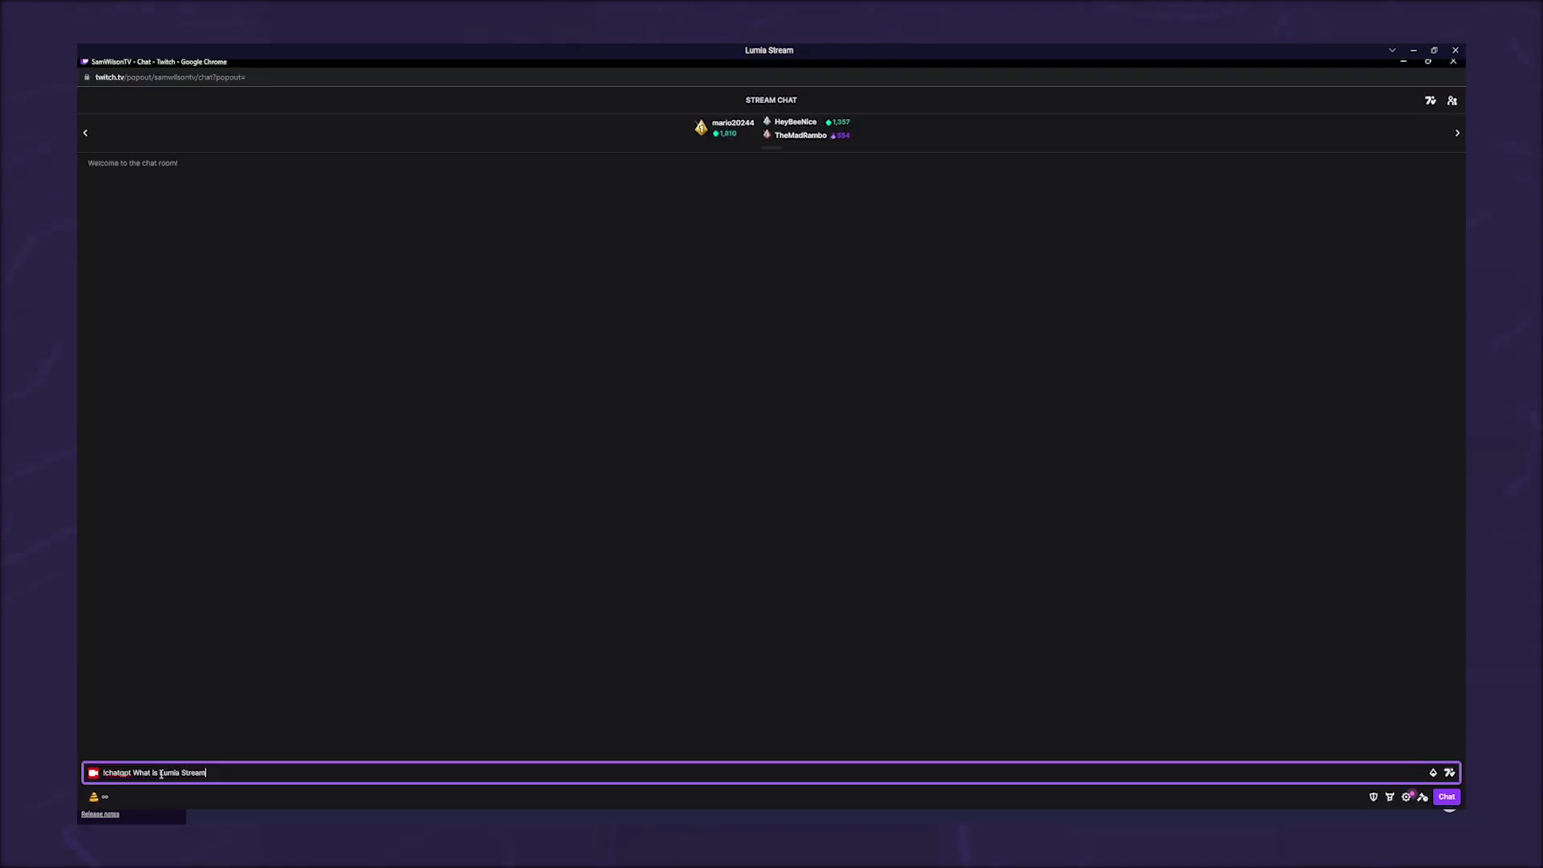
key(Return)
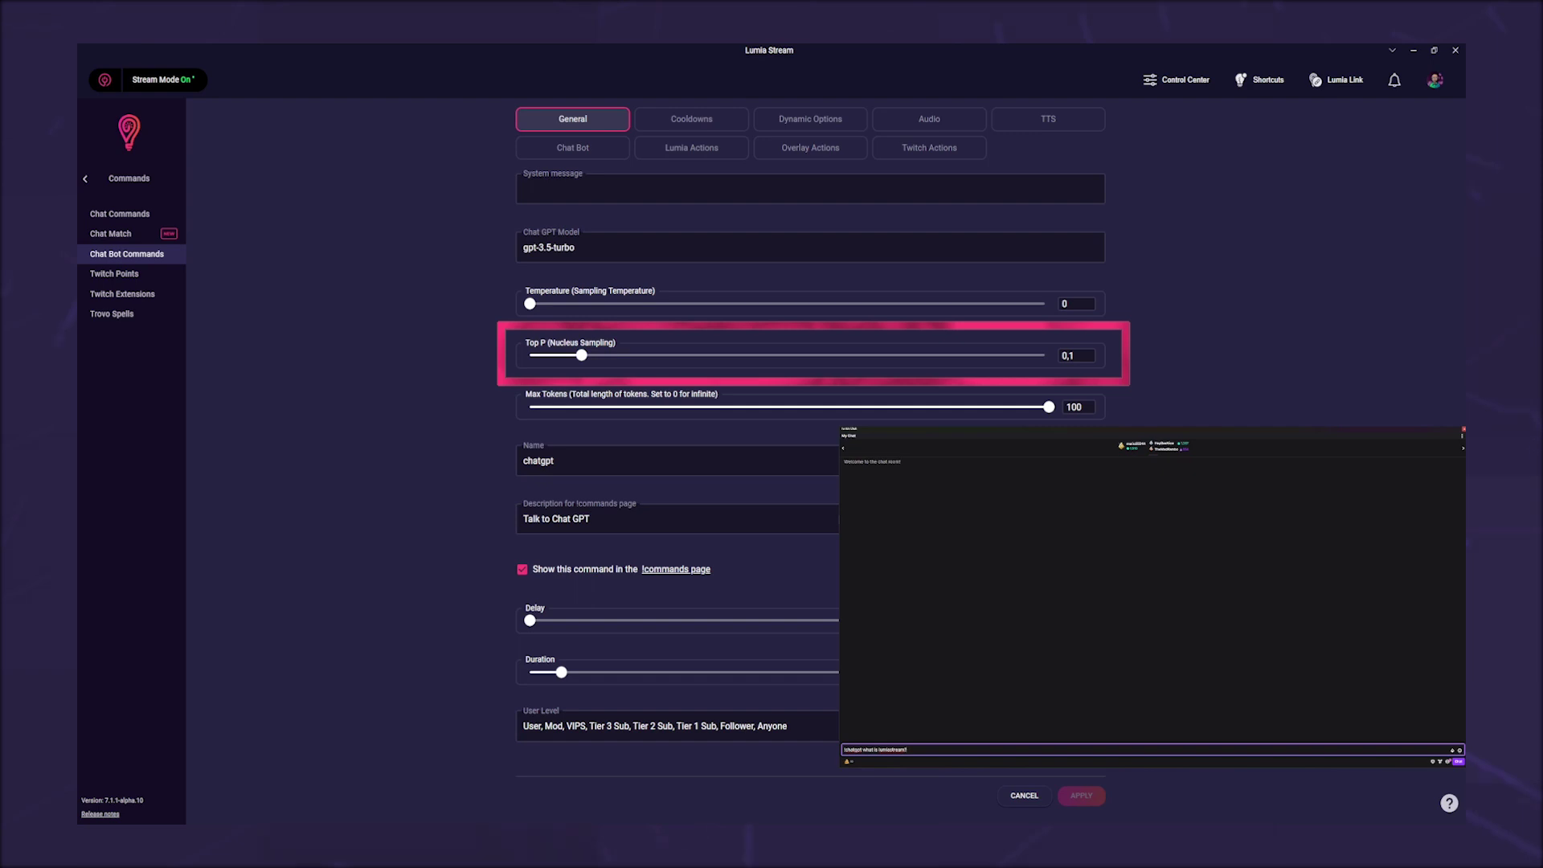
Step: Set Top P to its maximum of 1, apply, and resend the chatgpt question in chat
key(Return)
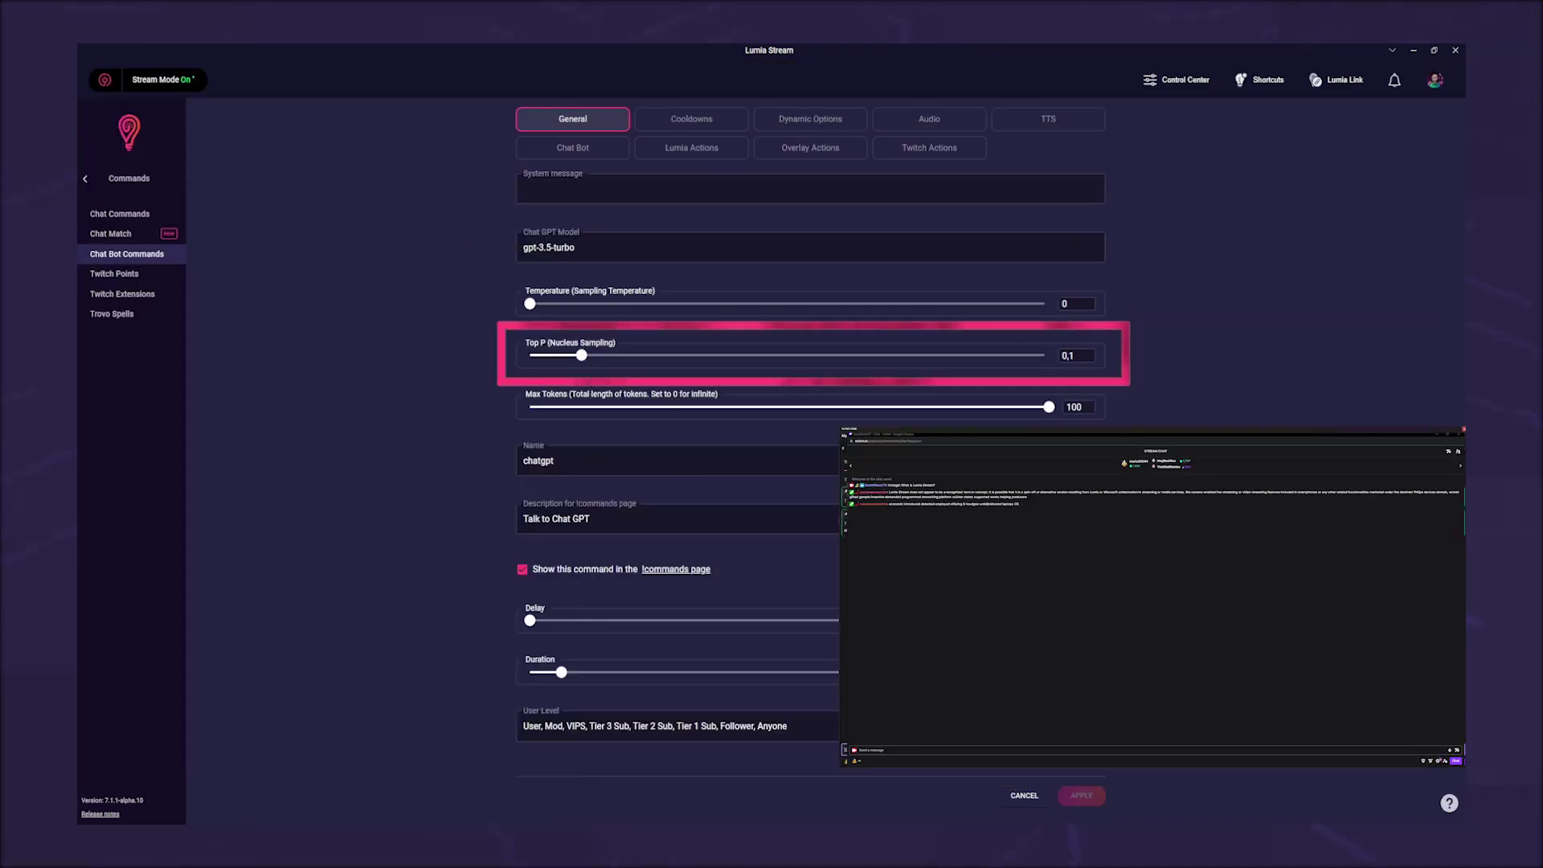
drag(582, 356, 1049, 357)
click(1079, 797)
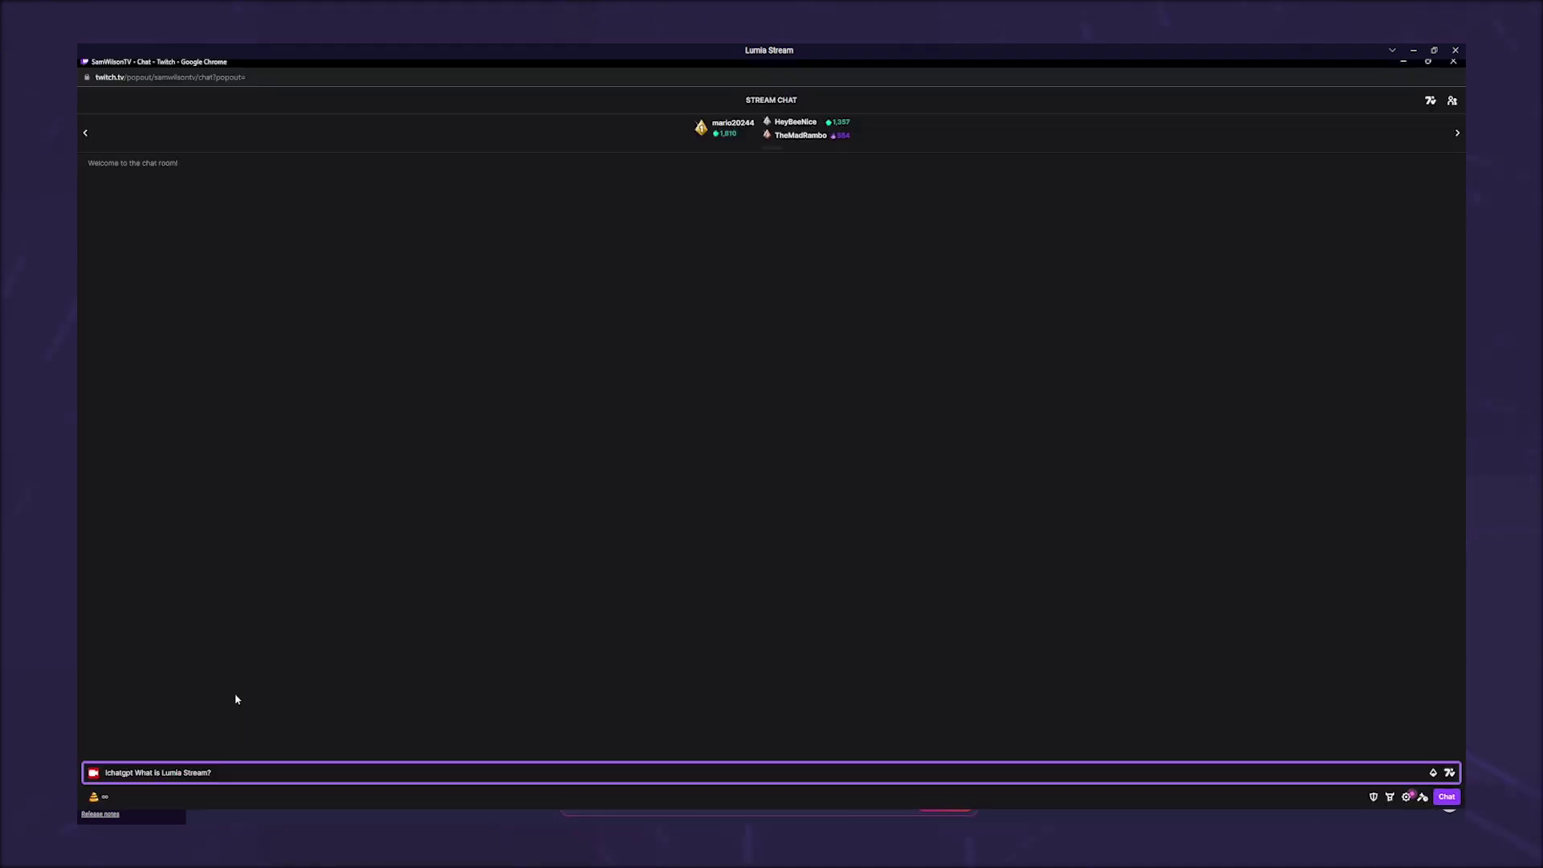
key(Return)
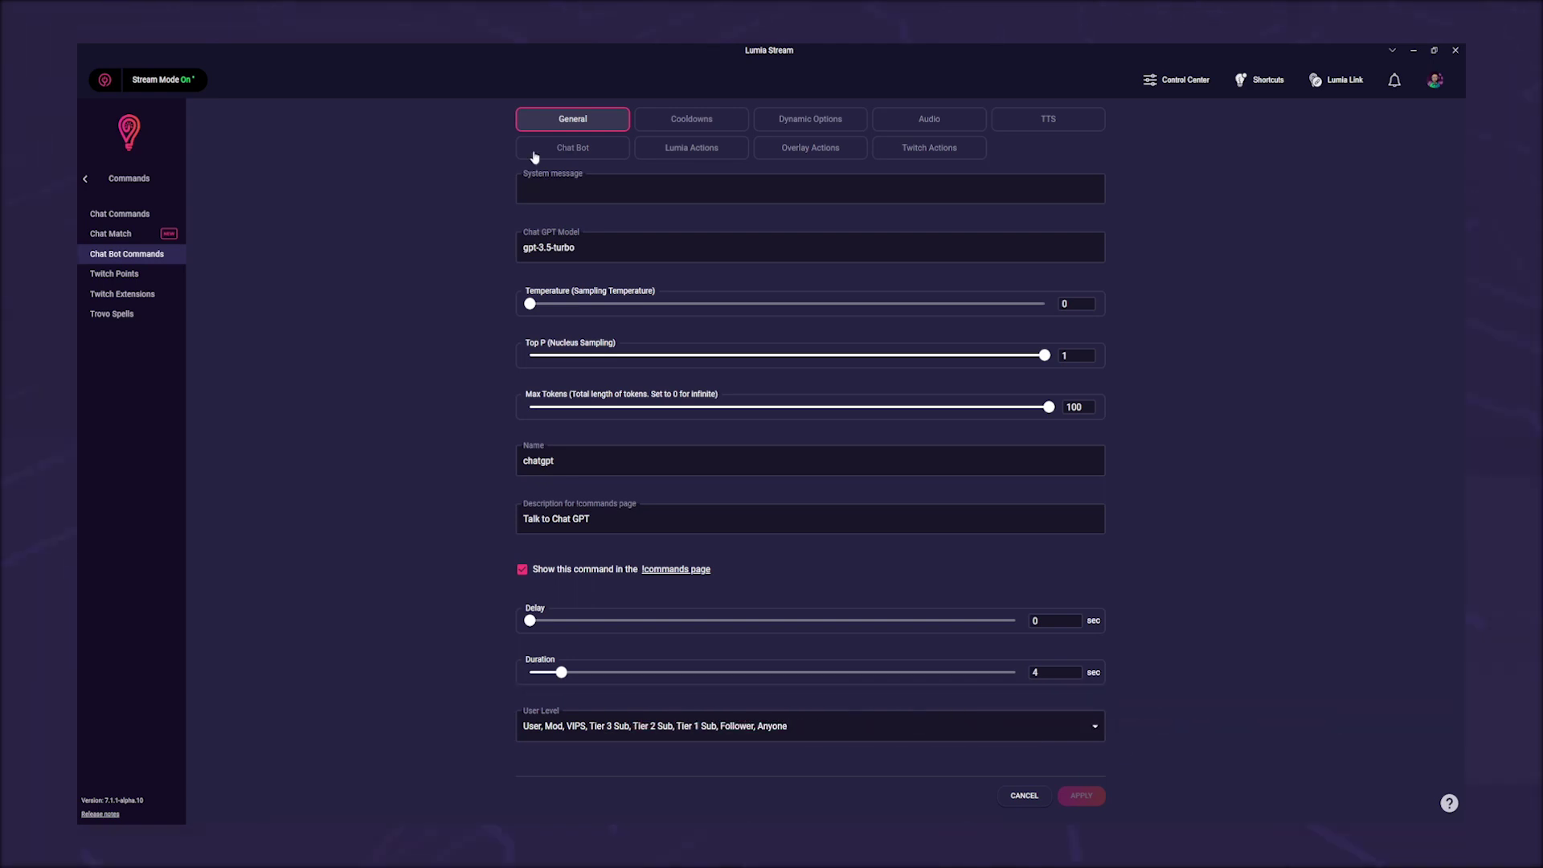
Step: Show the Chat Bot tab with the {{ai_response}} reply enabled
click(572, 147)
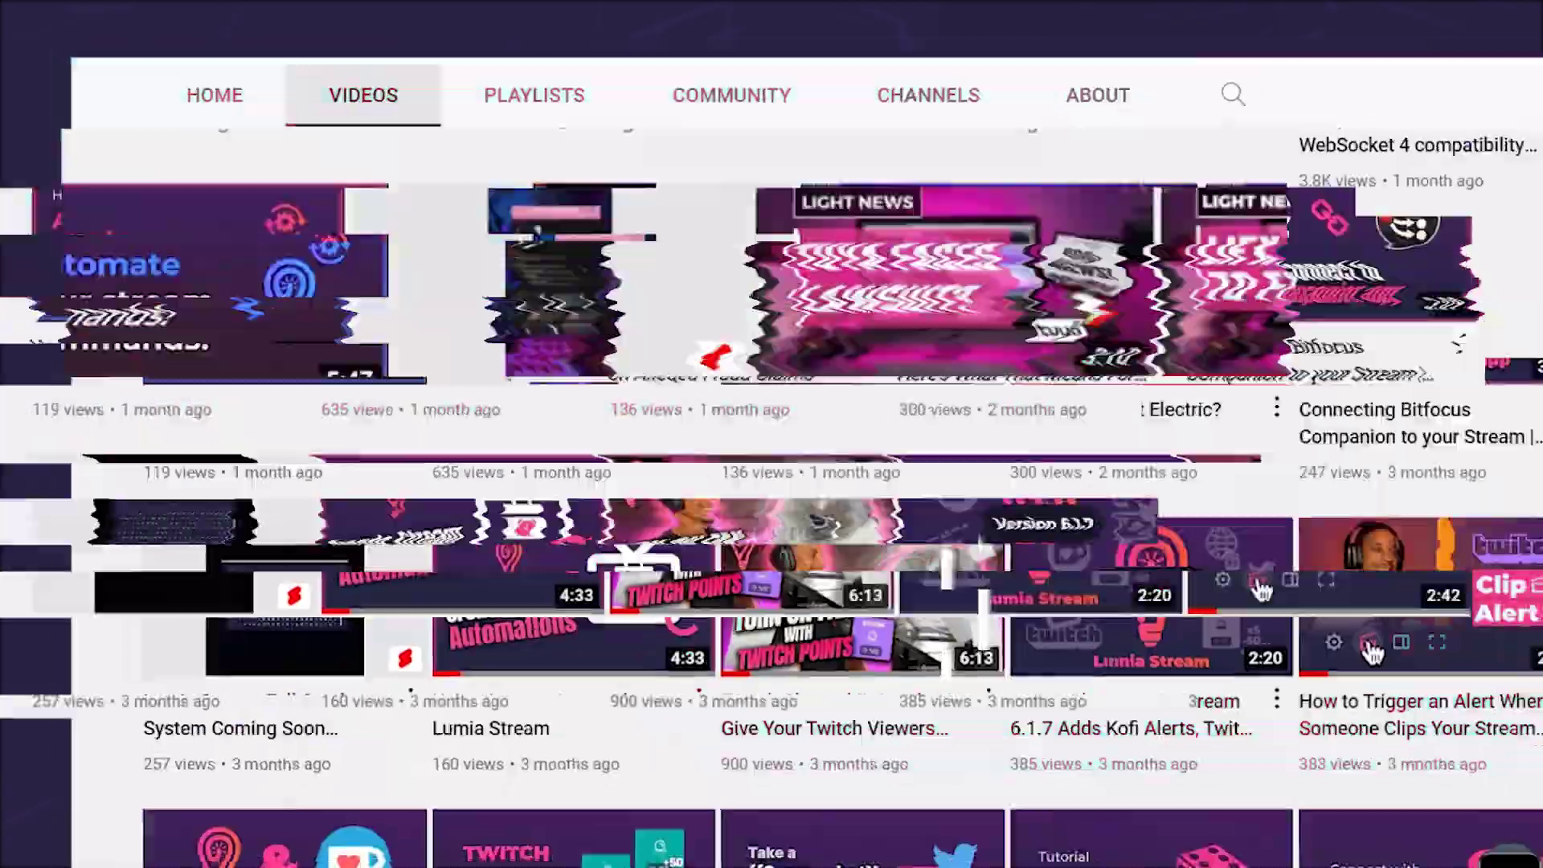
Step: Scroll up the Lumia Stream channel's Videos page to the channel header
scroll(767, 488, up, 5)
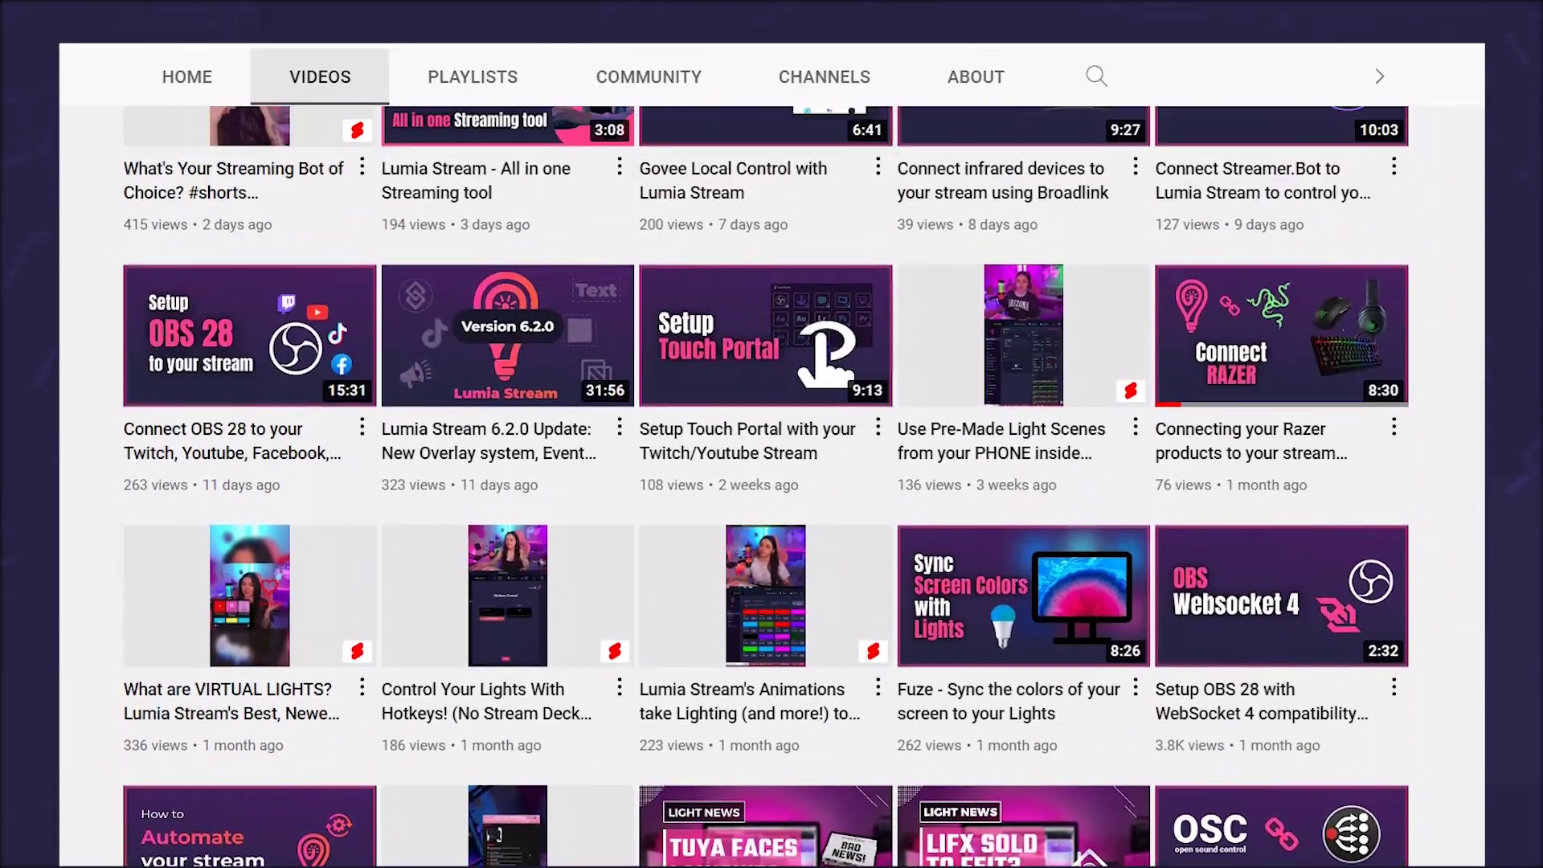
scroll(767, 488, up, 7)
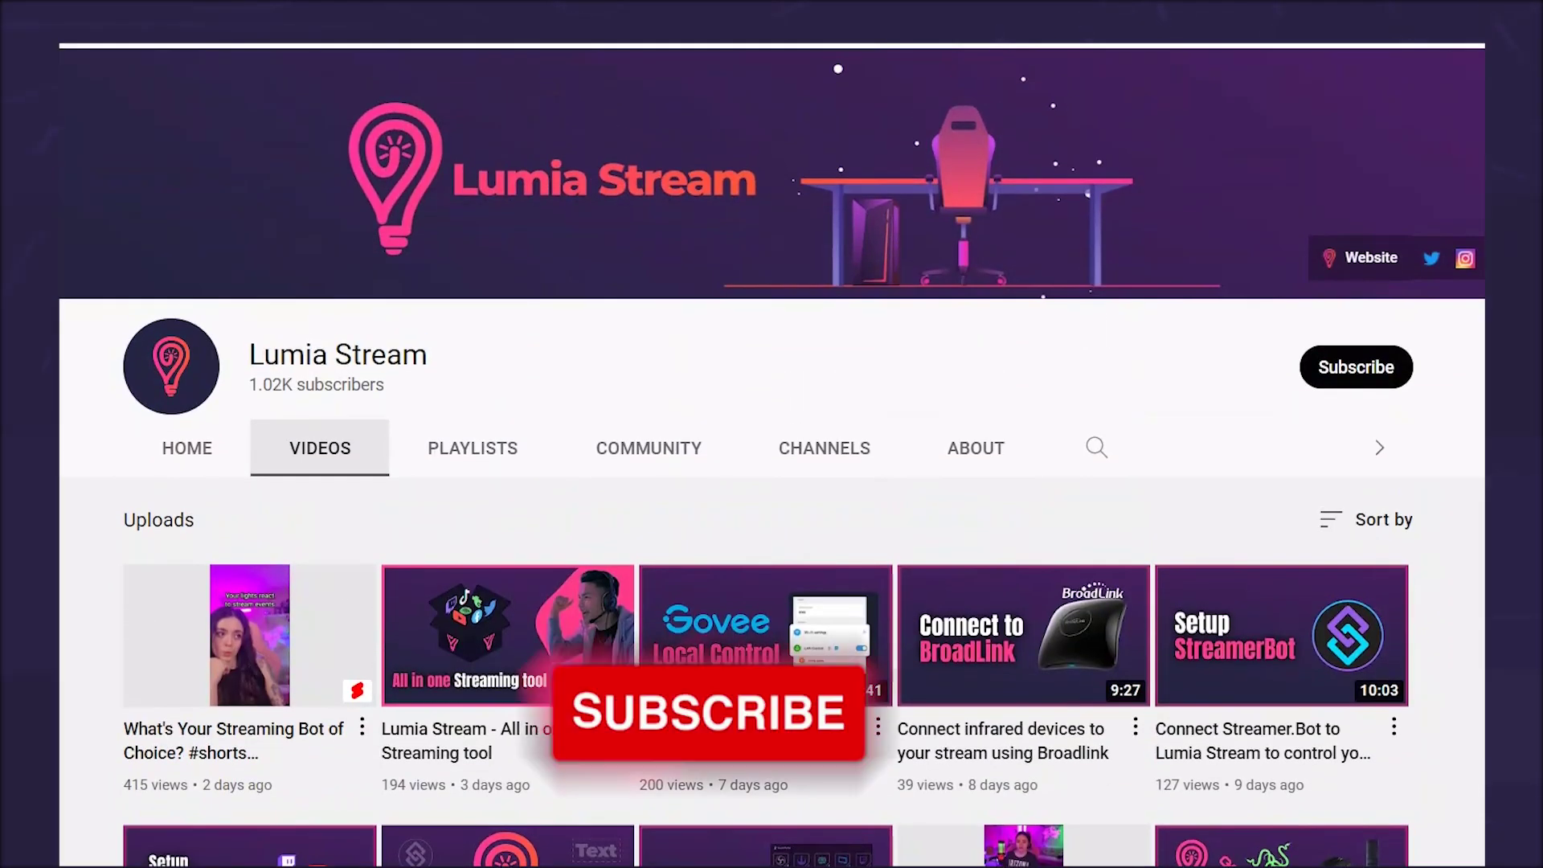